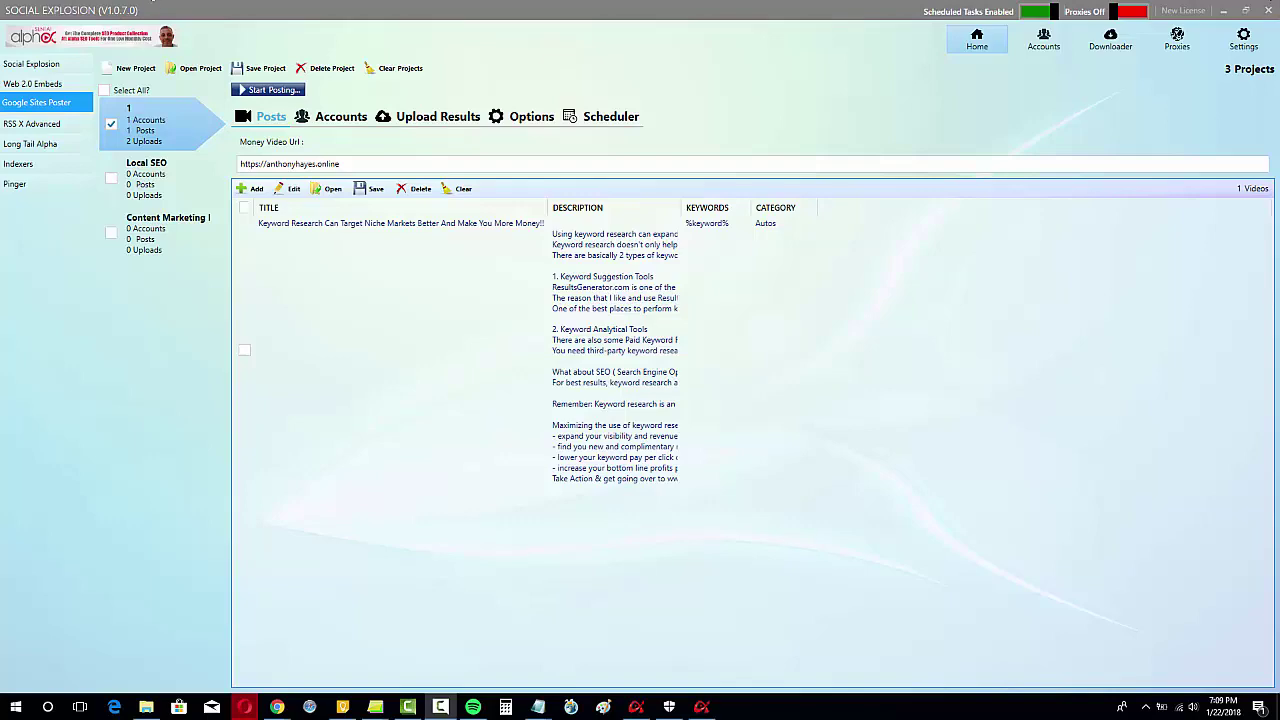
Examine the published Keyword Research Google Site from its heading down to the embedded video and map.
drag(917, 2, 592, 34)
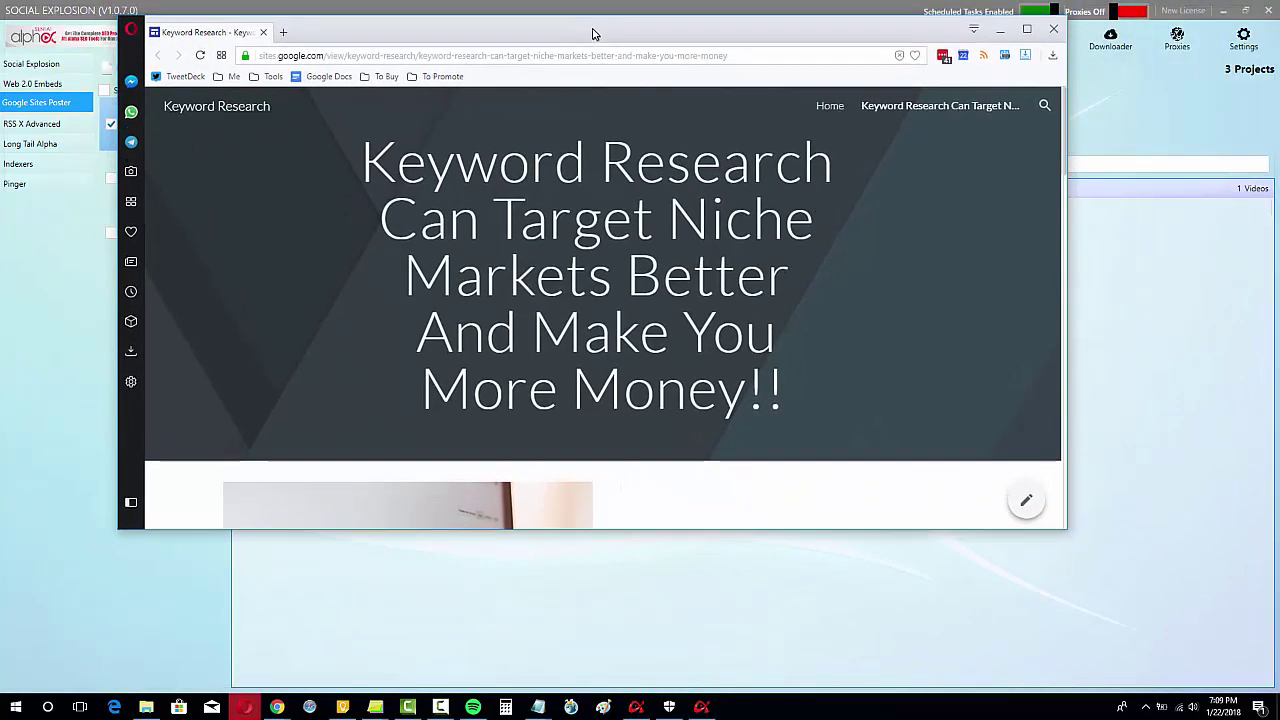
click(1026, 29)
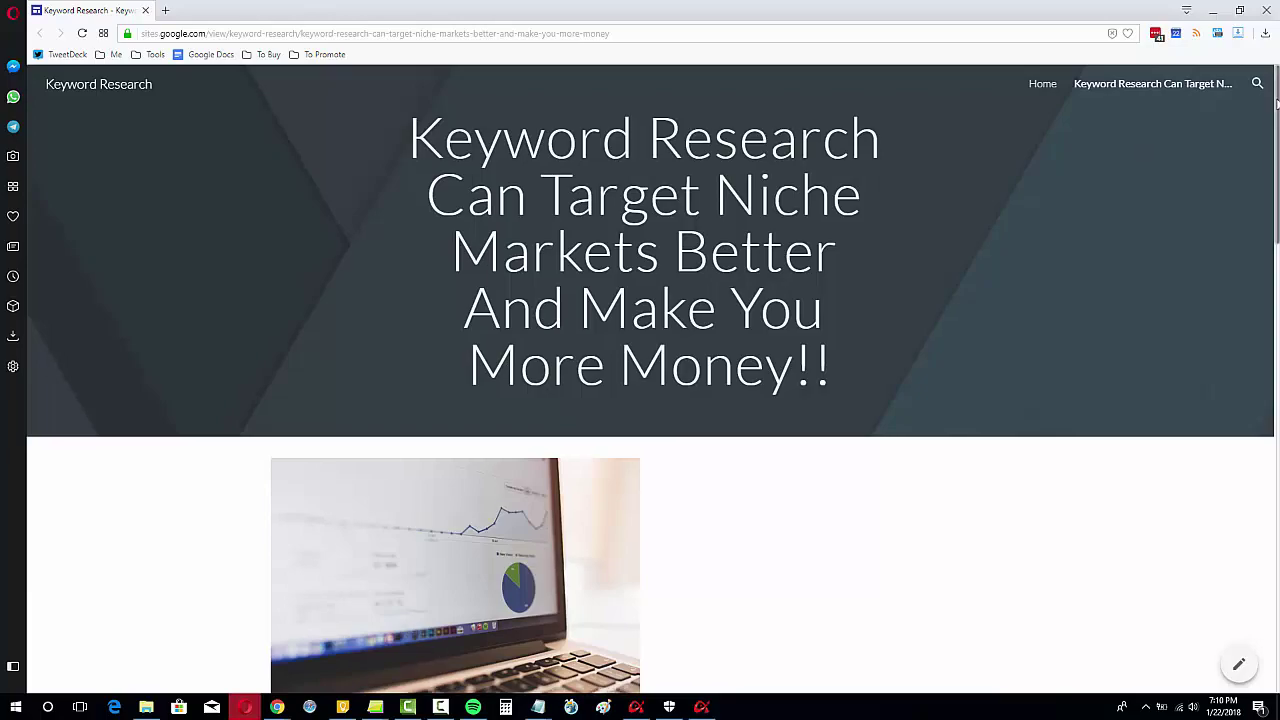
scroll(1277, 120, down, 1)
drag(1275, 120, 1276, 452)
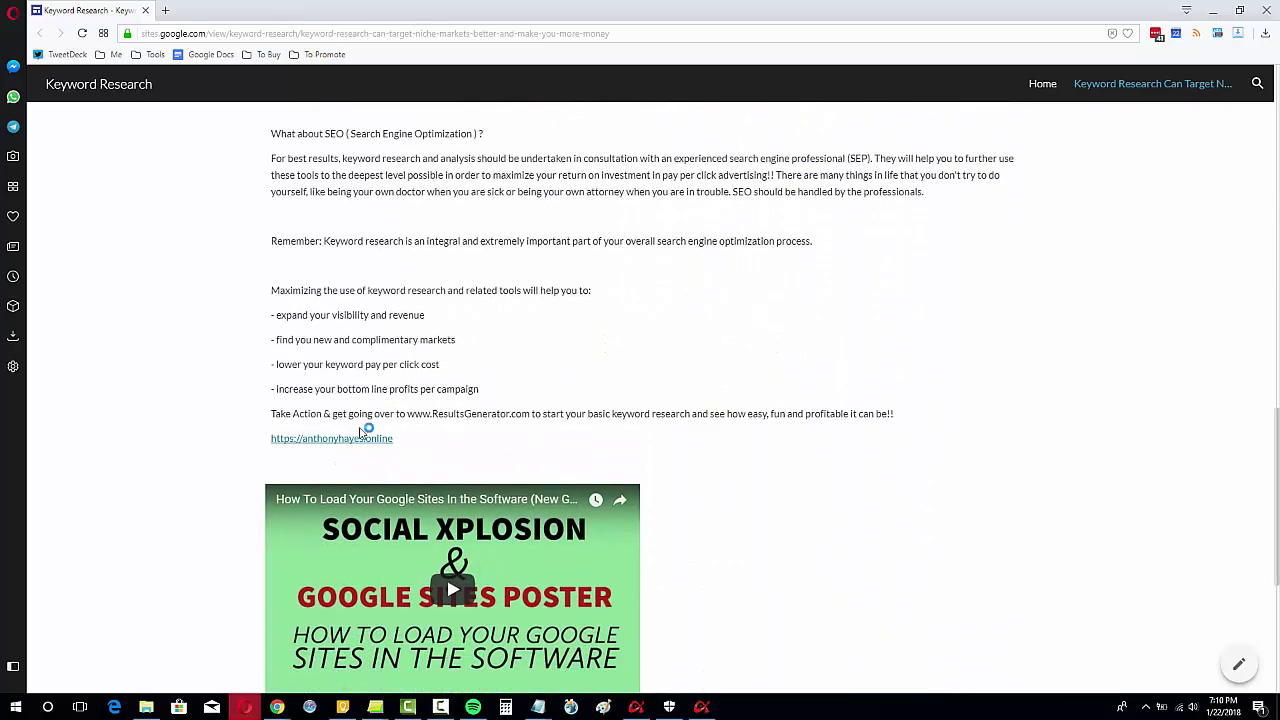
scroll(896, 573, down, 2)
scroll(806, 443, down, 2)
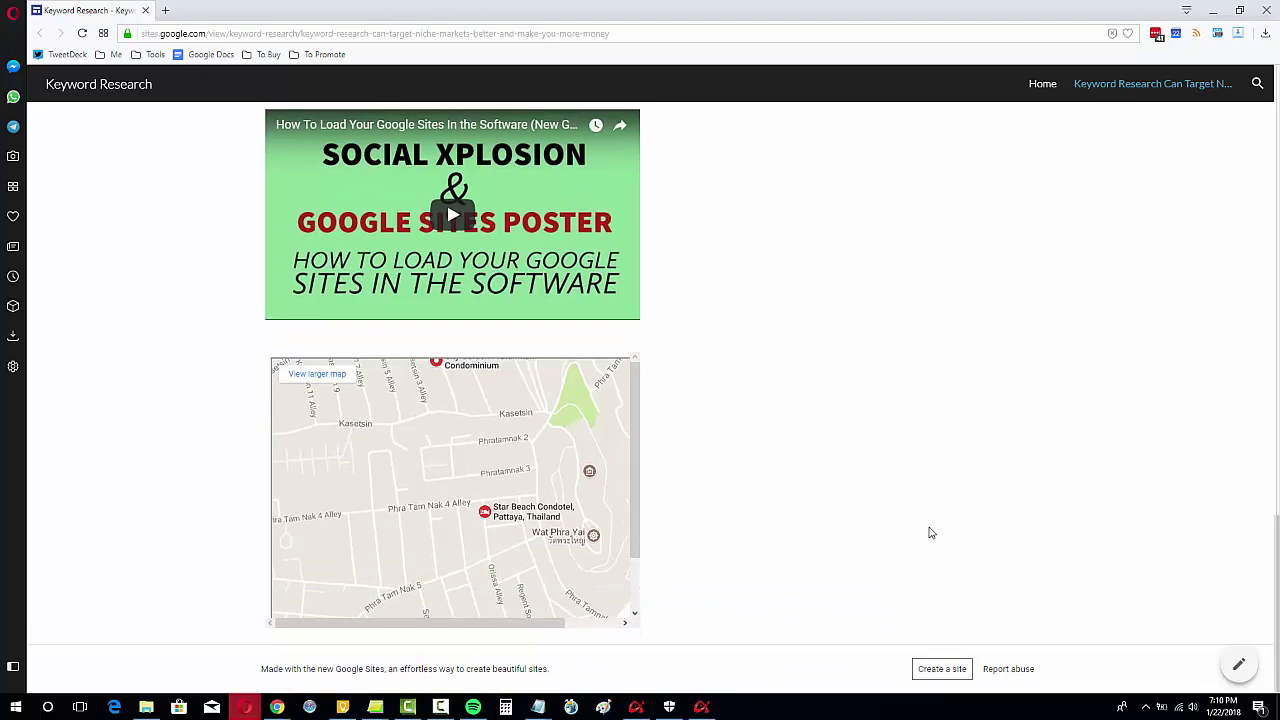
scroll(926, 531, up, 20)
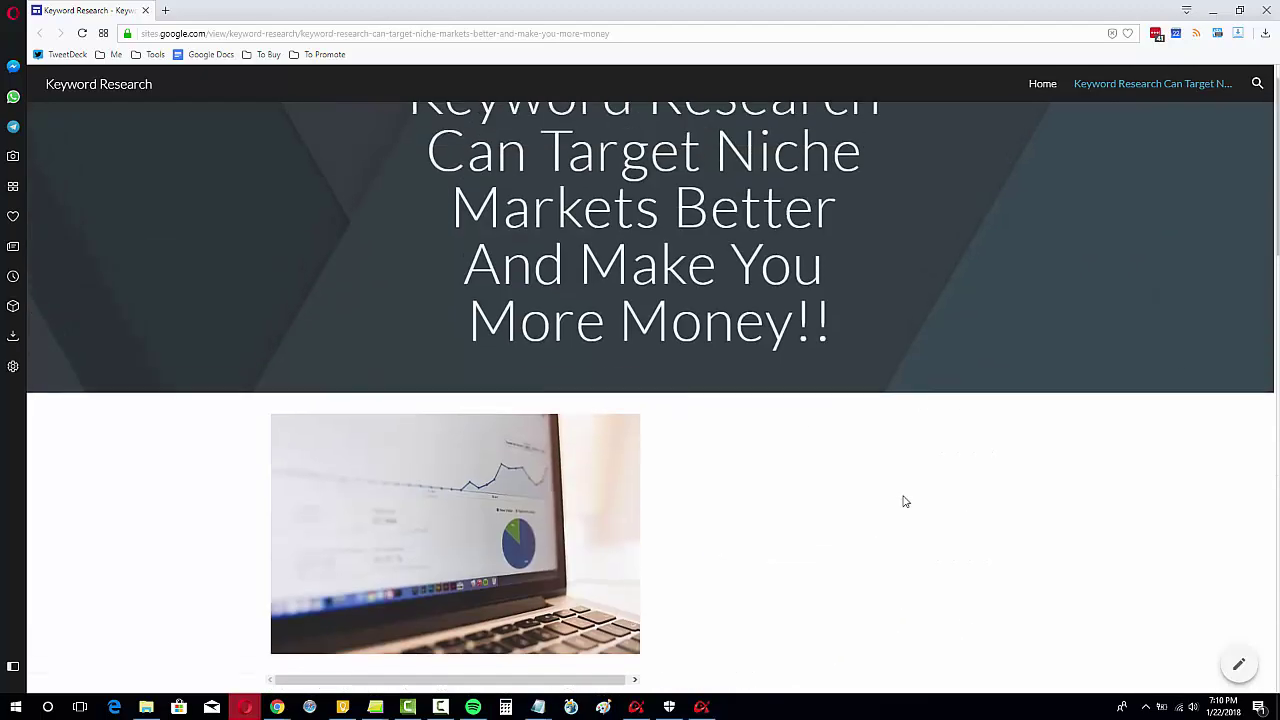
scroll(901, 498, down, 20)
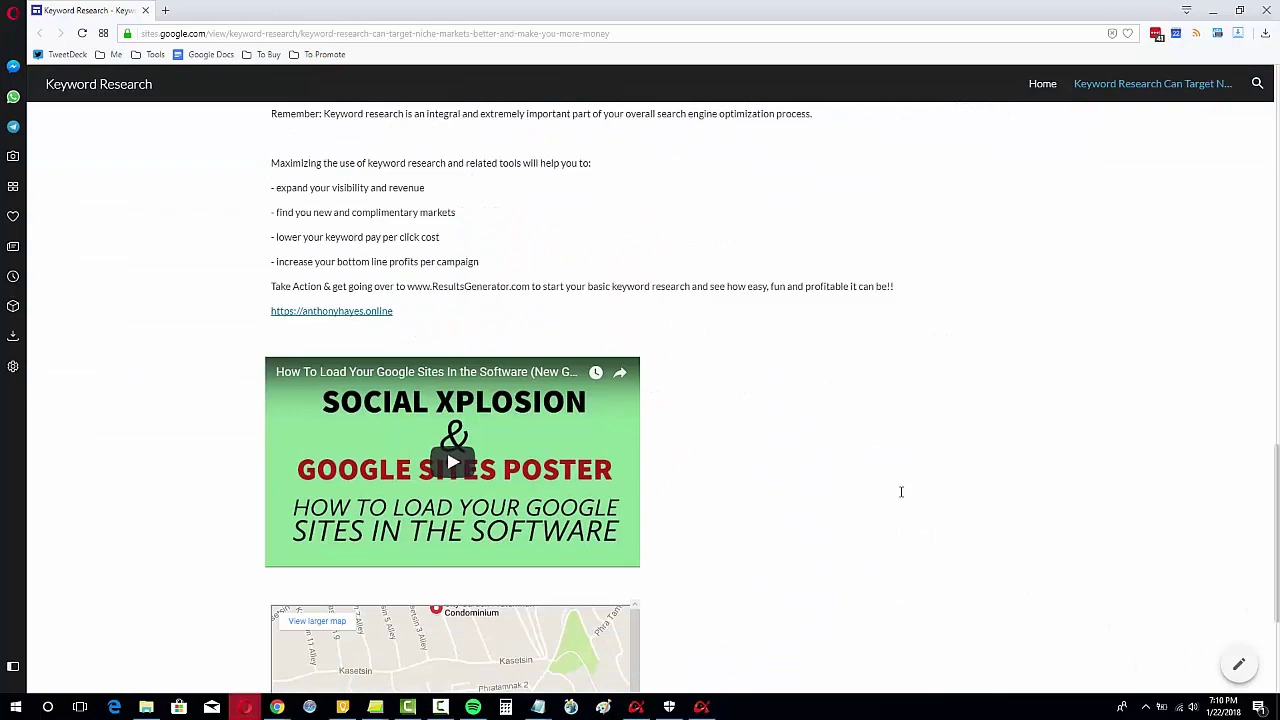
scroll(900, 497, up, 20)
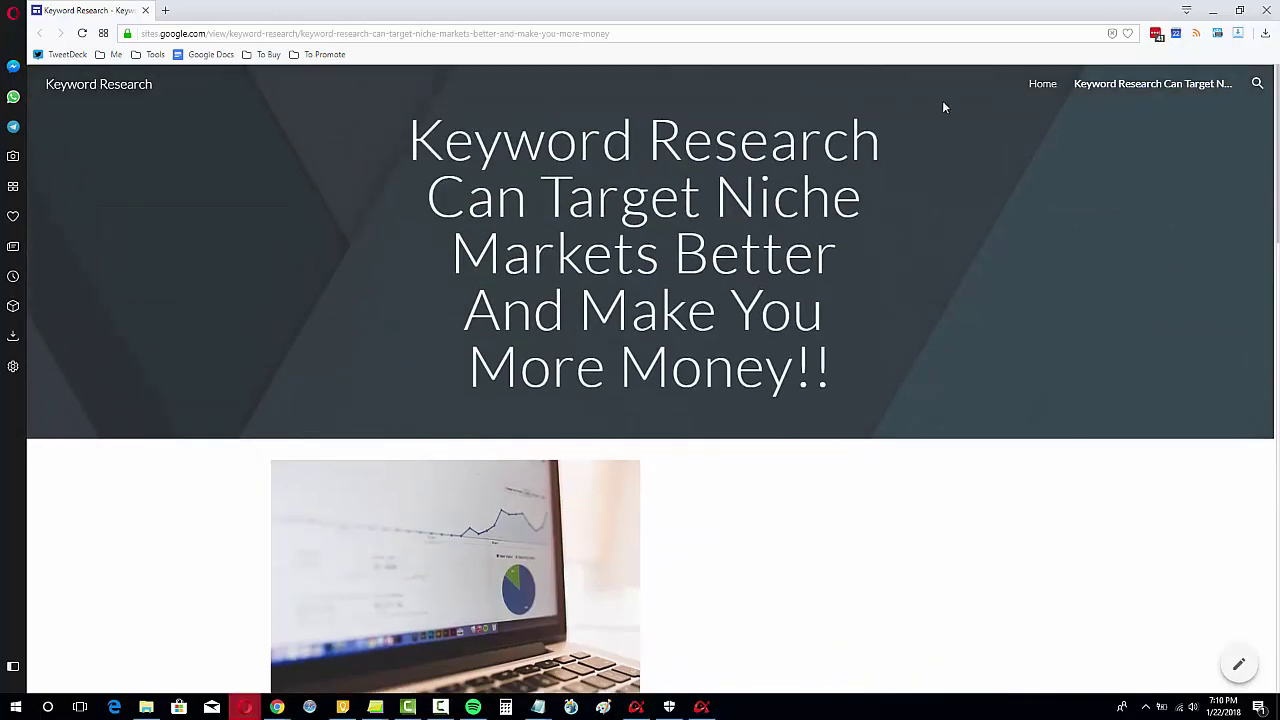
double_click(740, 11)
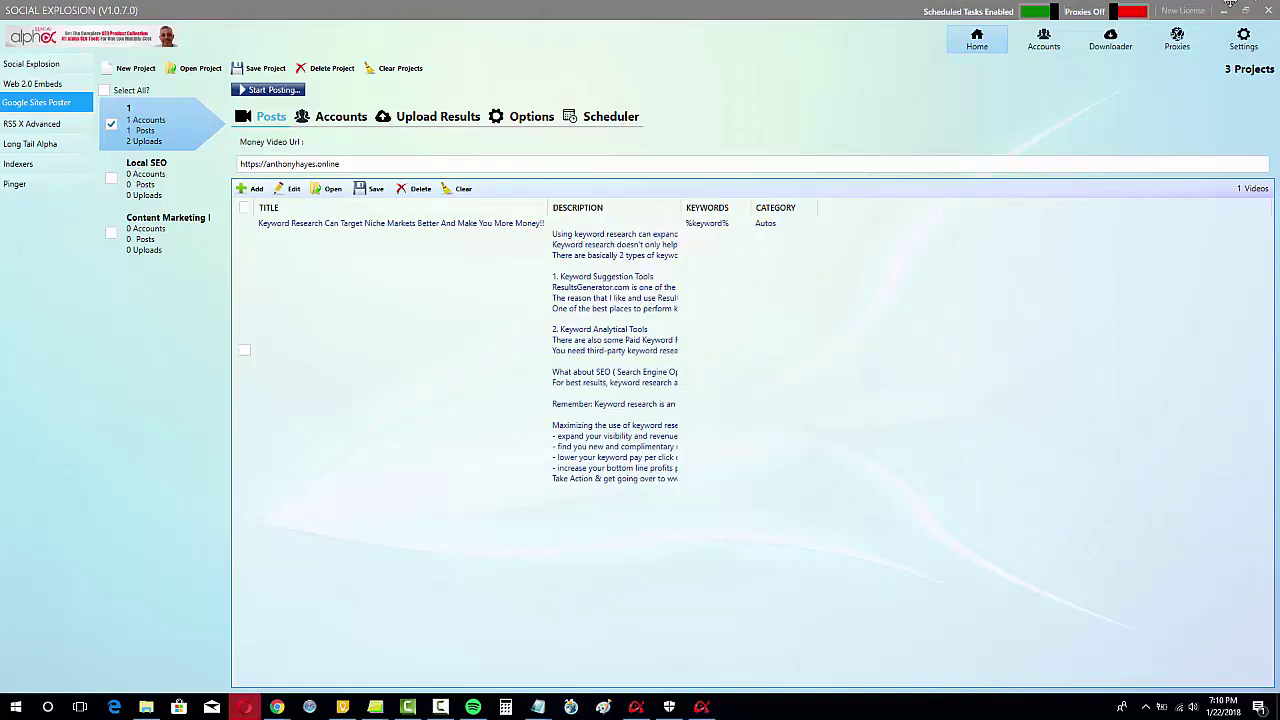
Try to embed multimedia in the description of project 1's keyword research post.
click(628, 275)
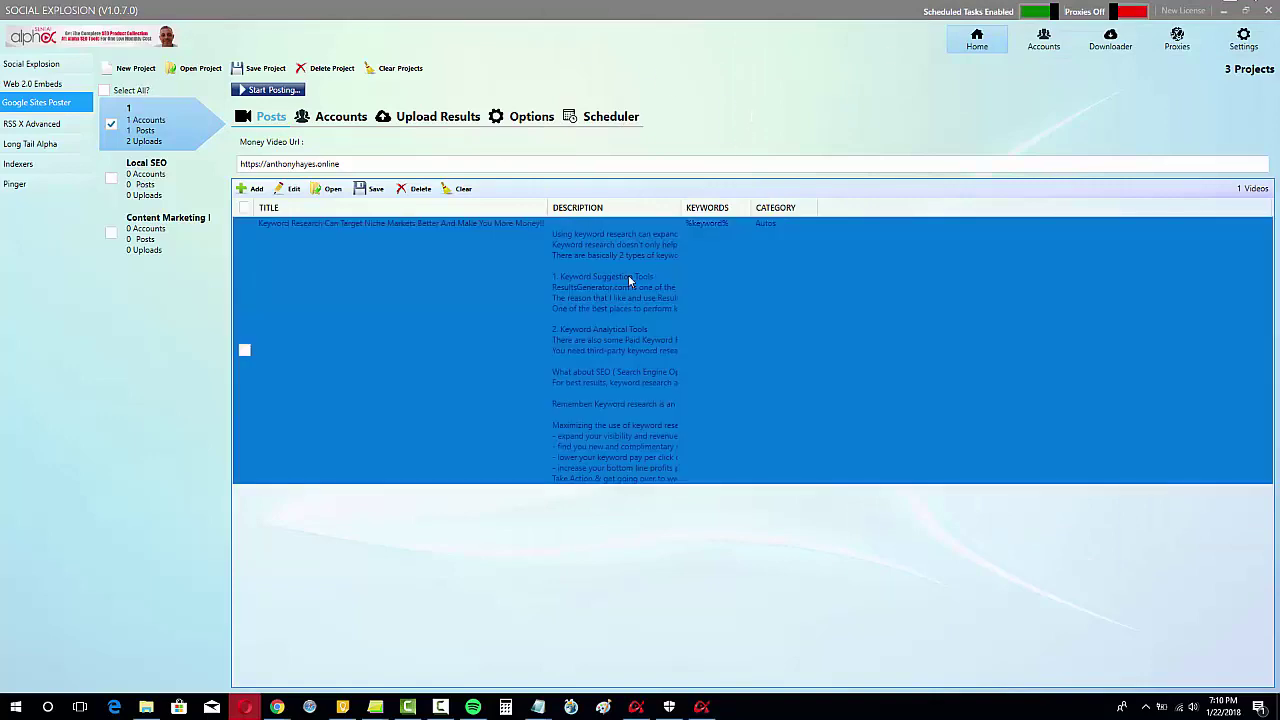
double_click(619, 274)
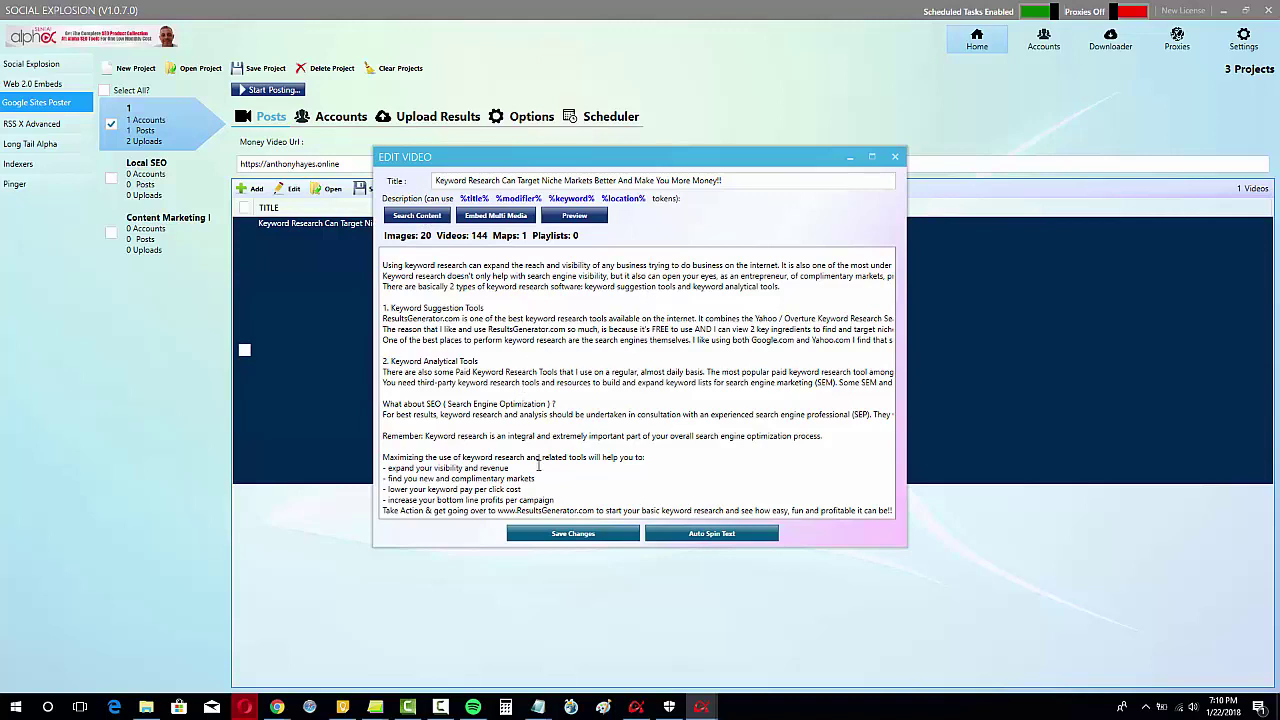
click(481, 218)
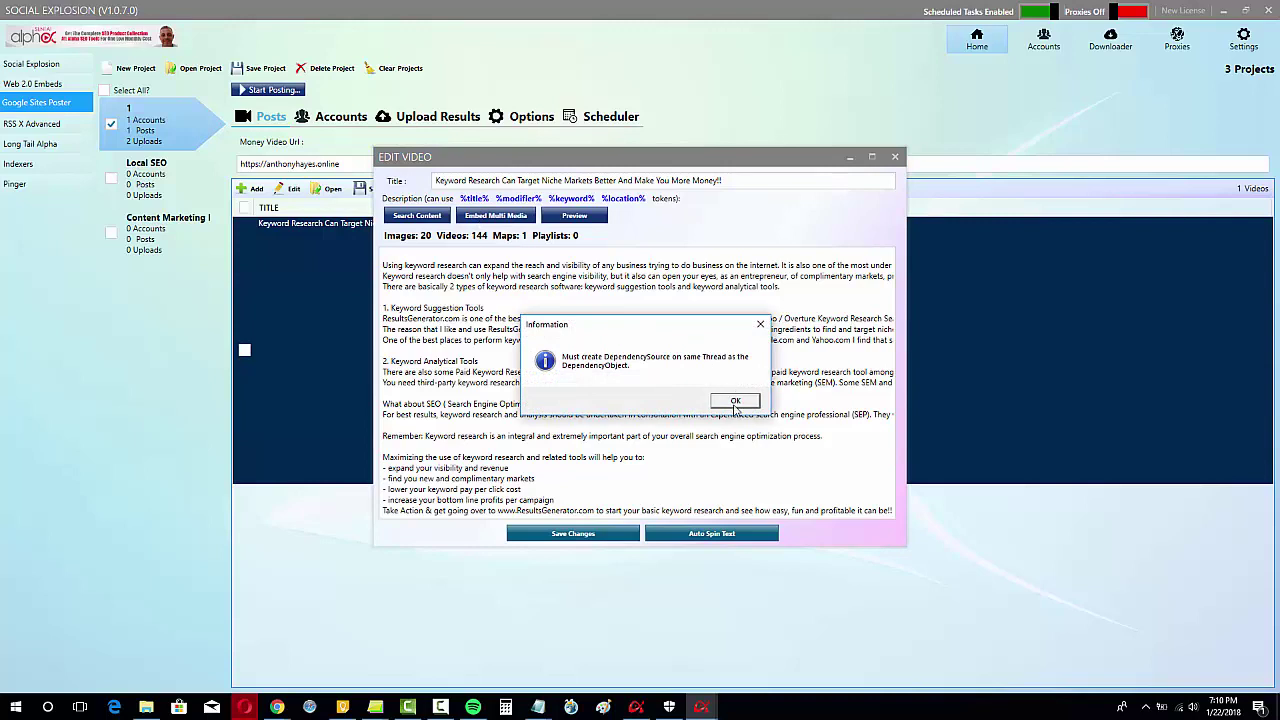
click(736, 404)
click(507, 215)
click(736, 402)
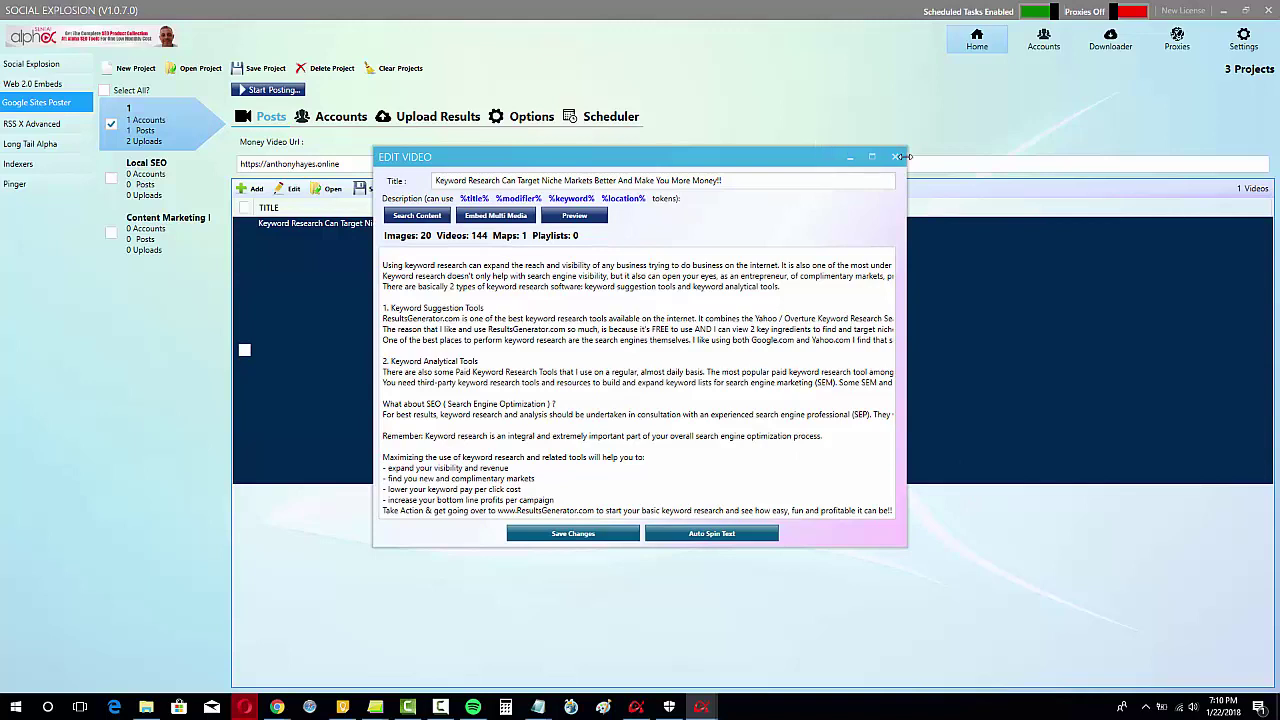
click(895, 156)
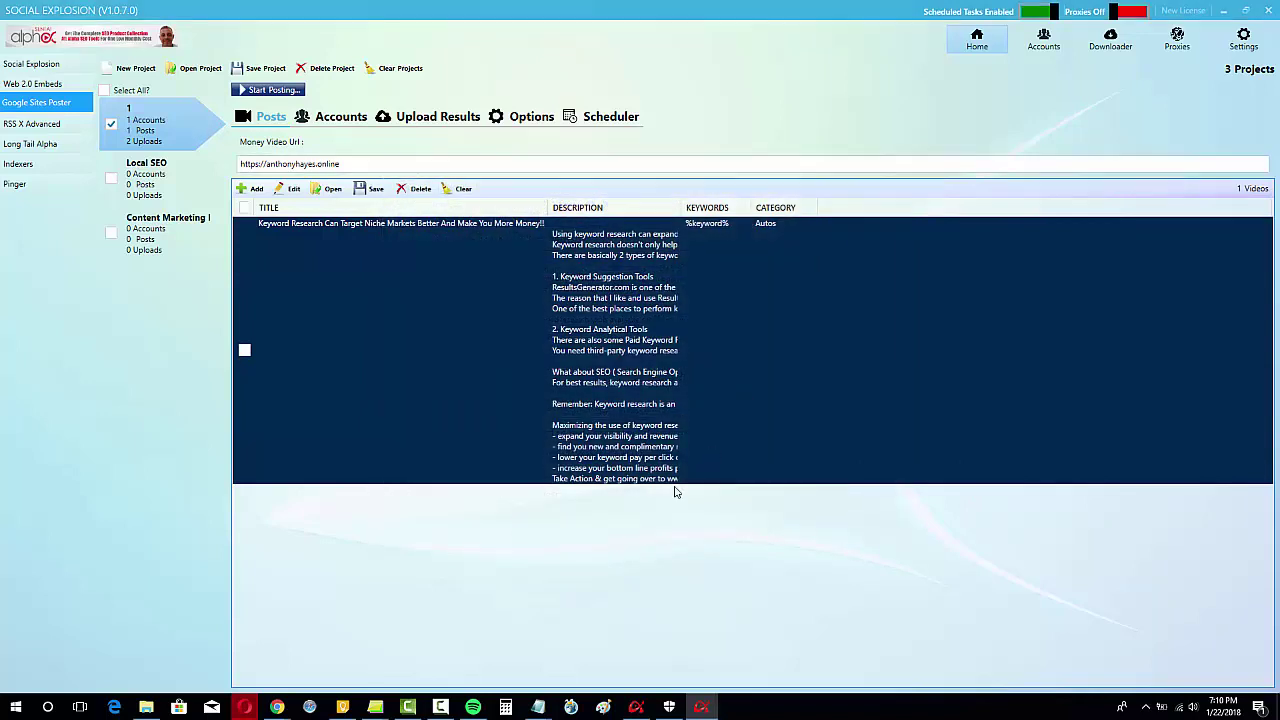
Save project 1's Google Sites account to the desktop as an accounts file named "1st acct google sites".
click(150, 236)
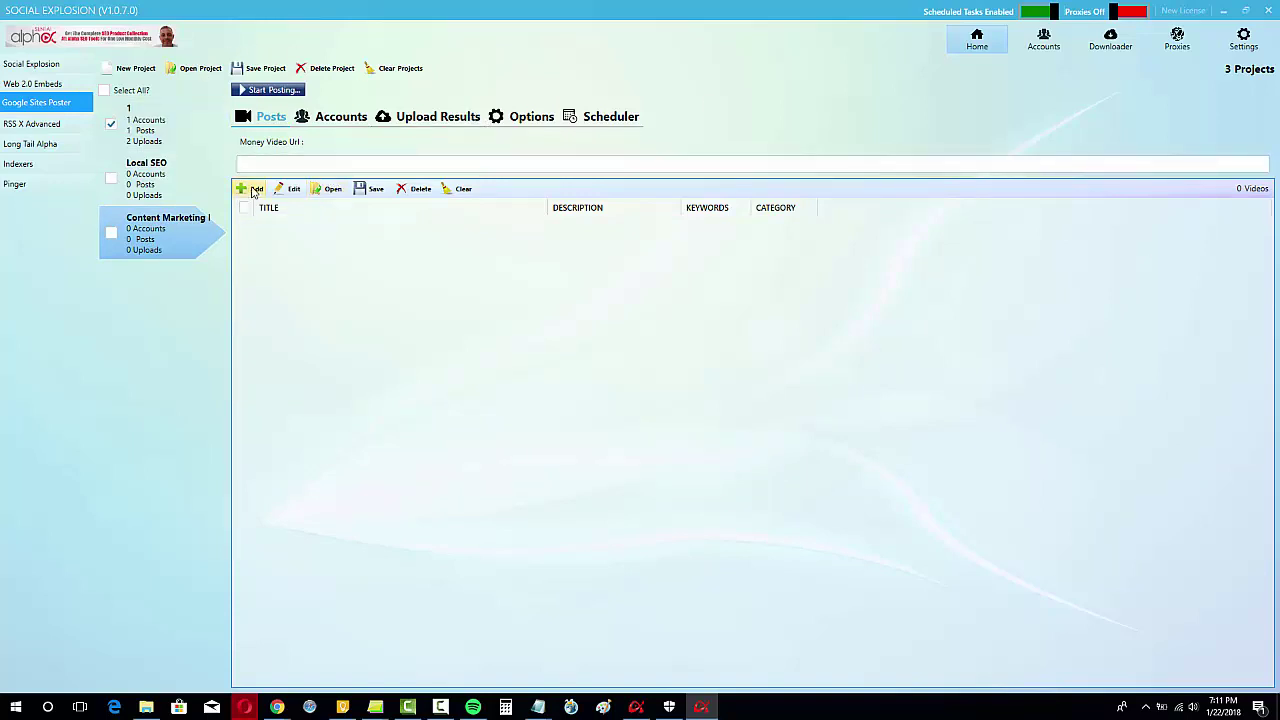
click(330, 119)
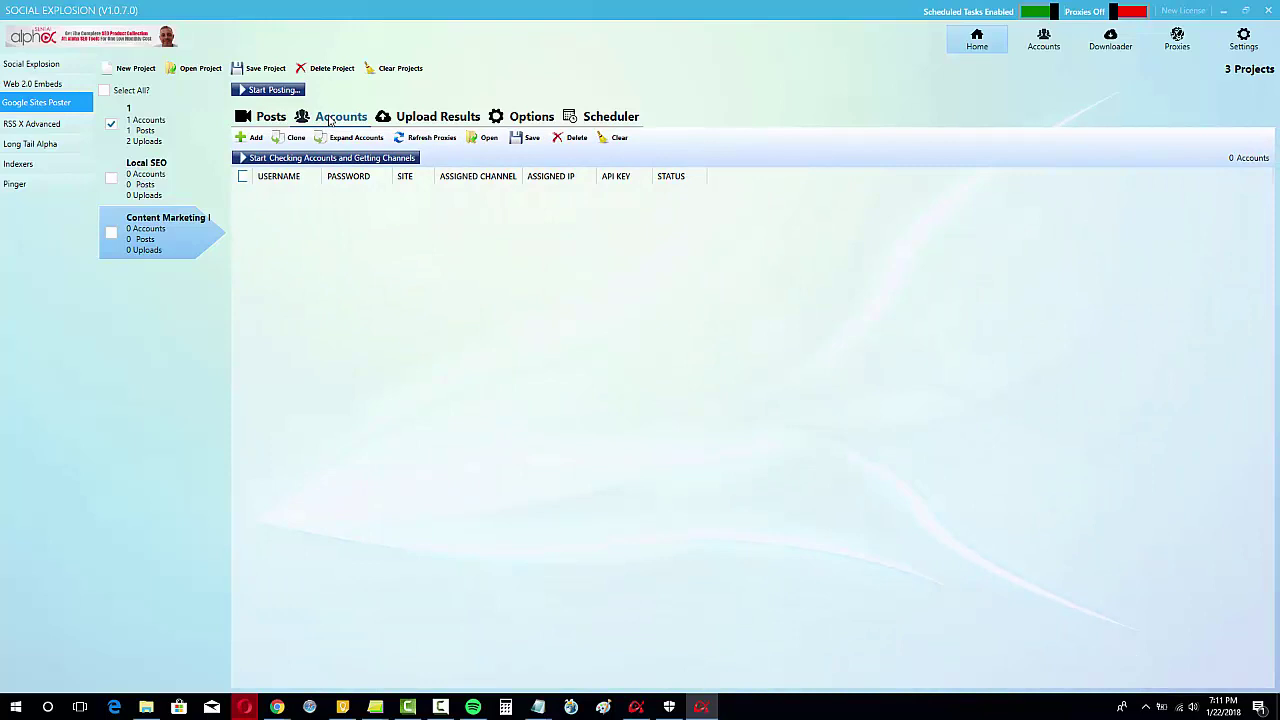
click(174, 119)
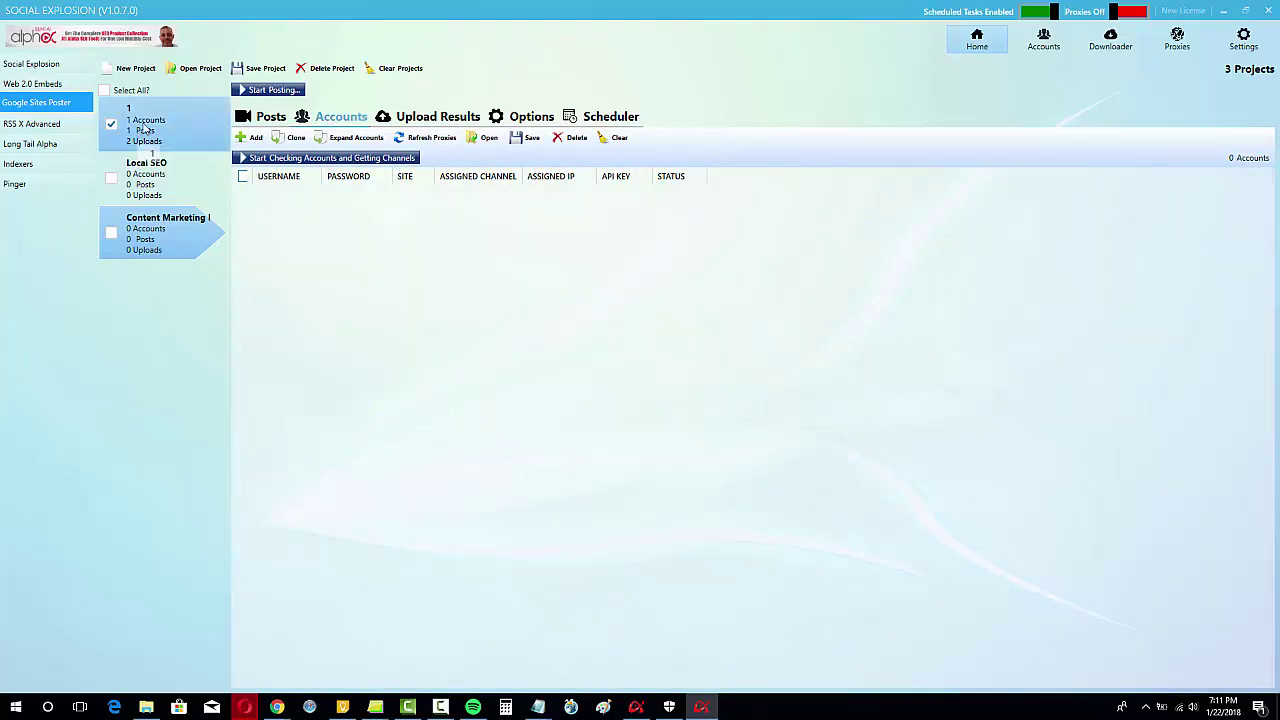
click(556, 197)
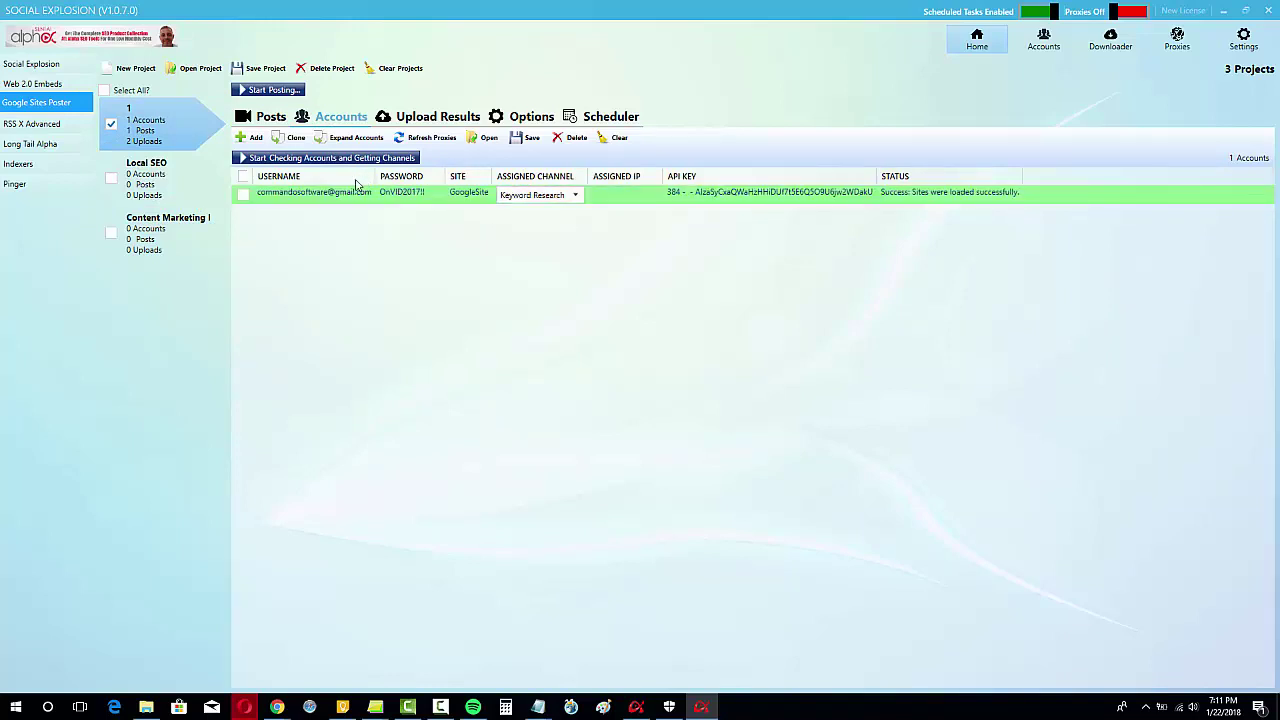
click(243, 195)
click(531, 141)
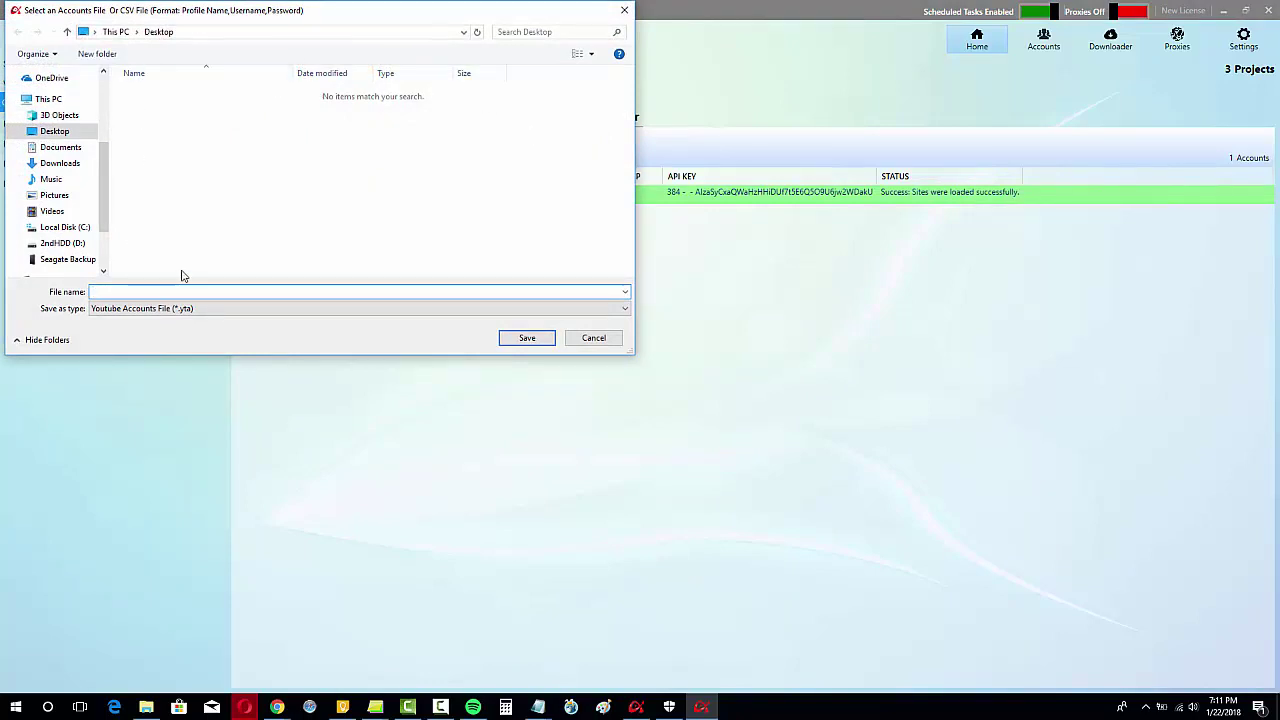
text(1st acct google sites)
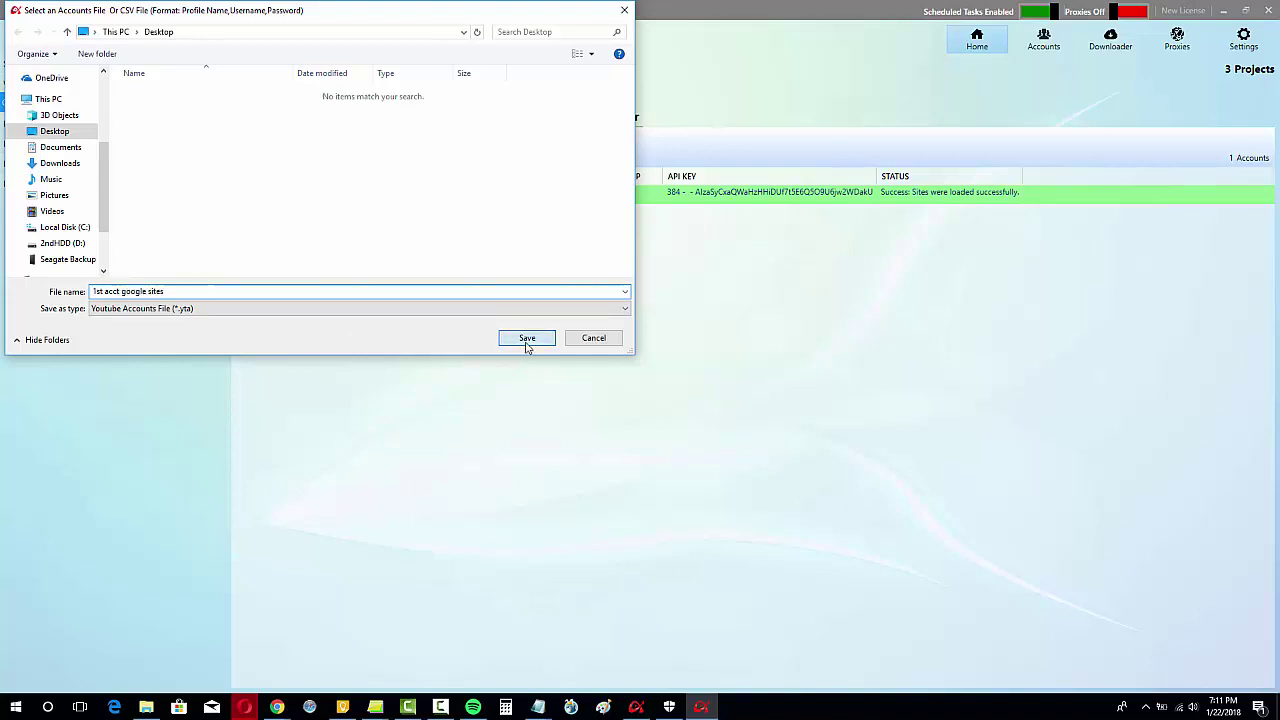
click(527, 339)
Load the accounts file "1st acct google sites.yta" into the Content Marketing For SEO project.
click(187, 242)
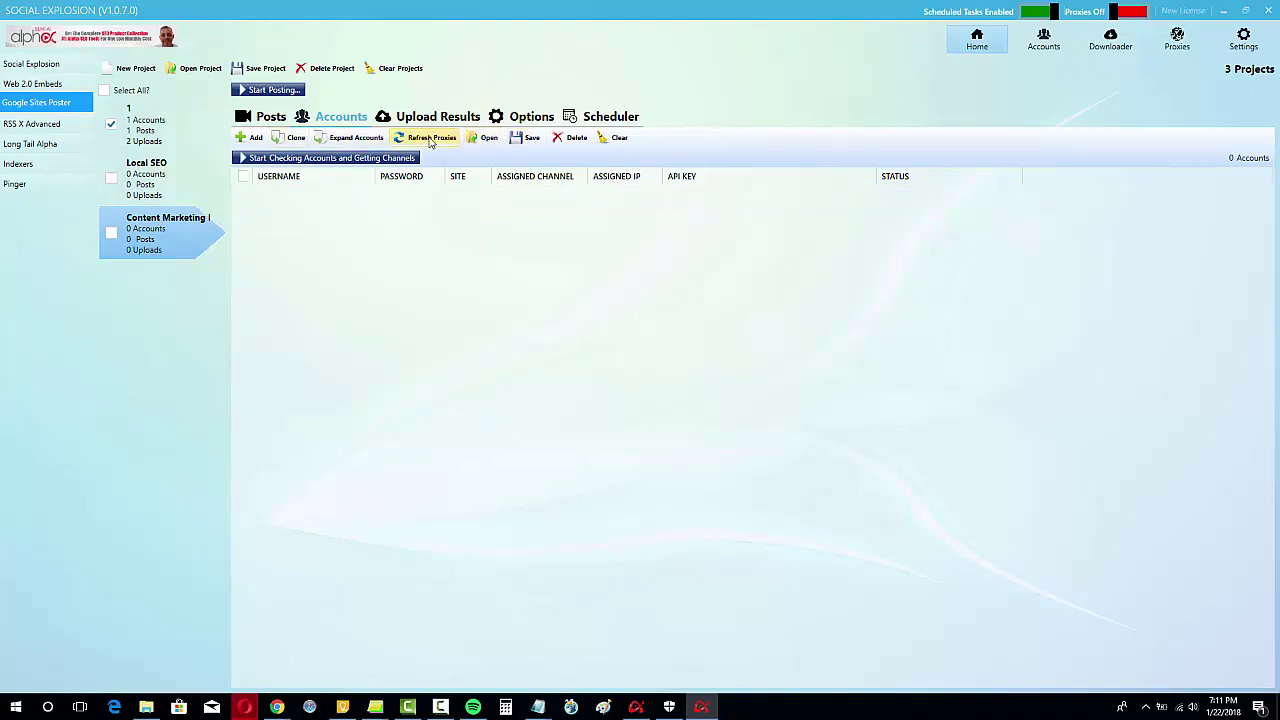
click(484, 139)
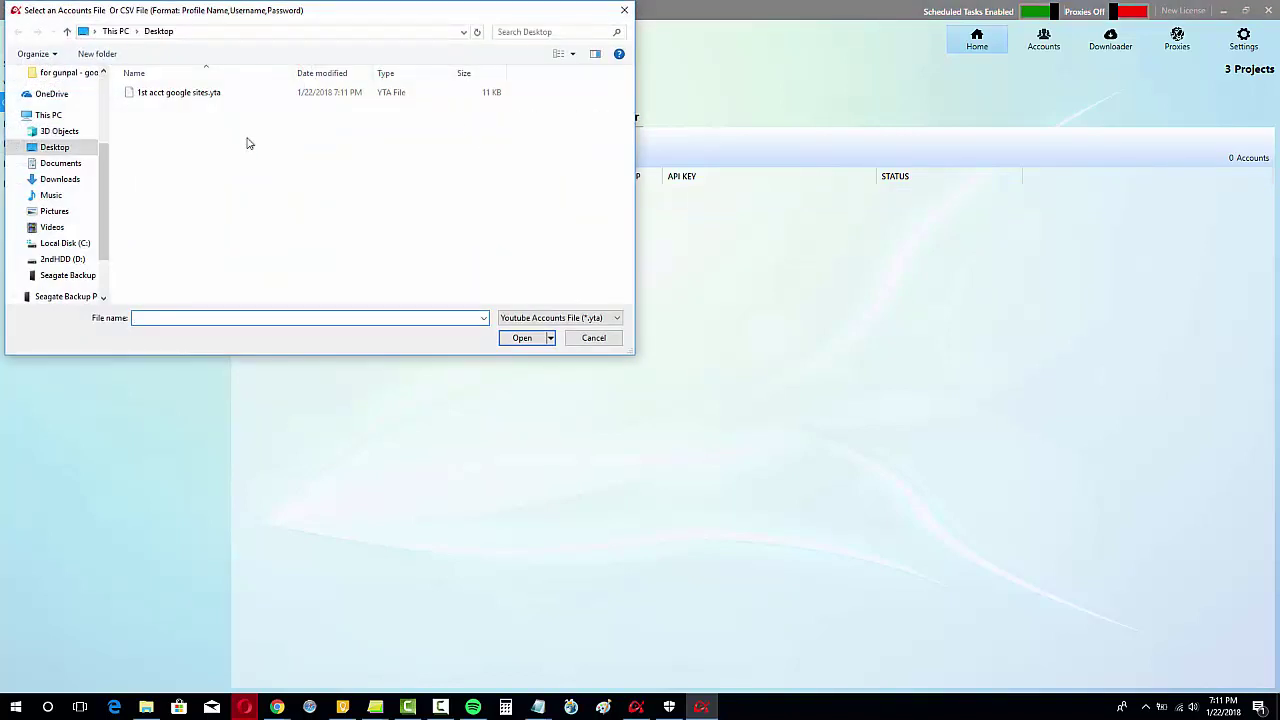
click(193, 95)
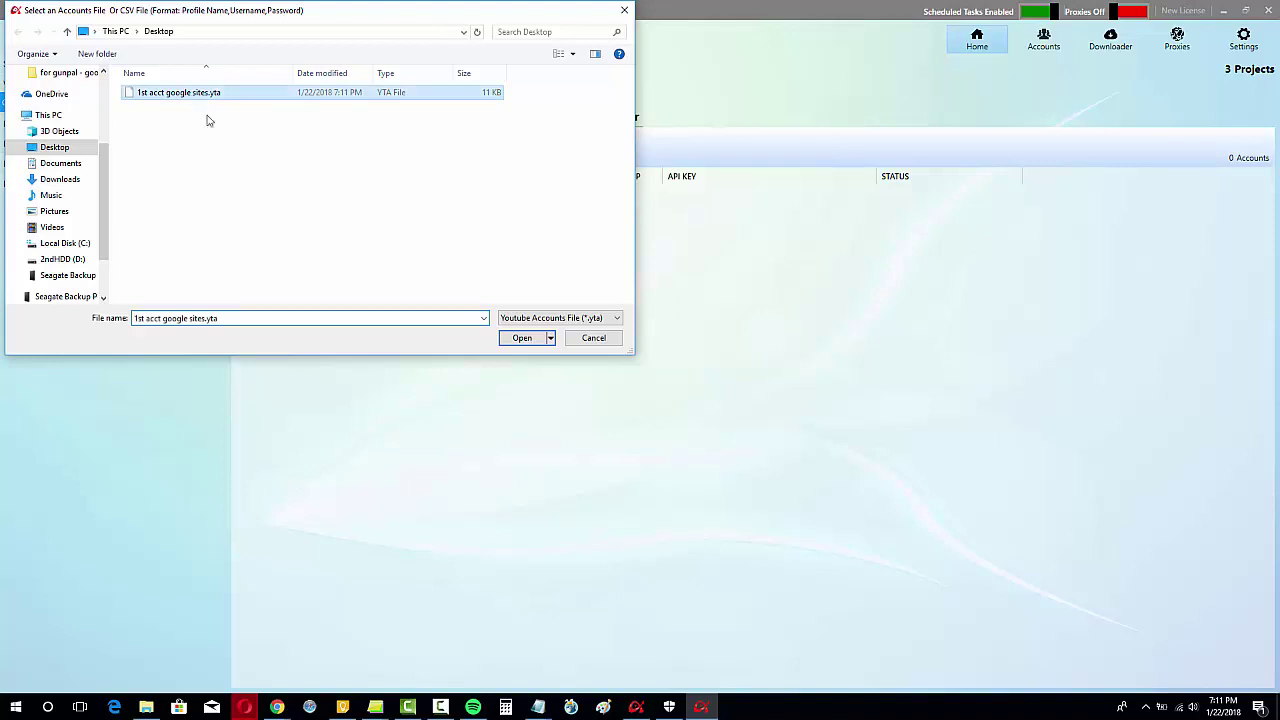
click(522, 338)
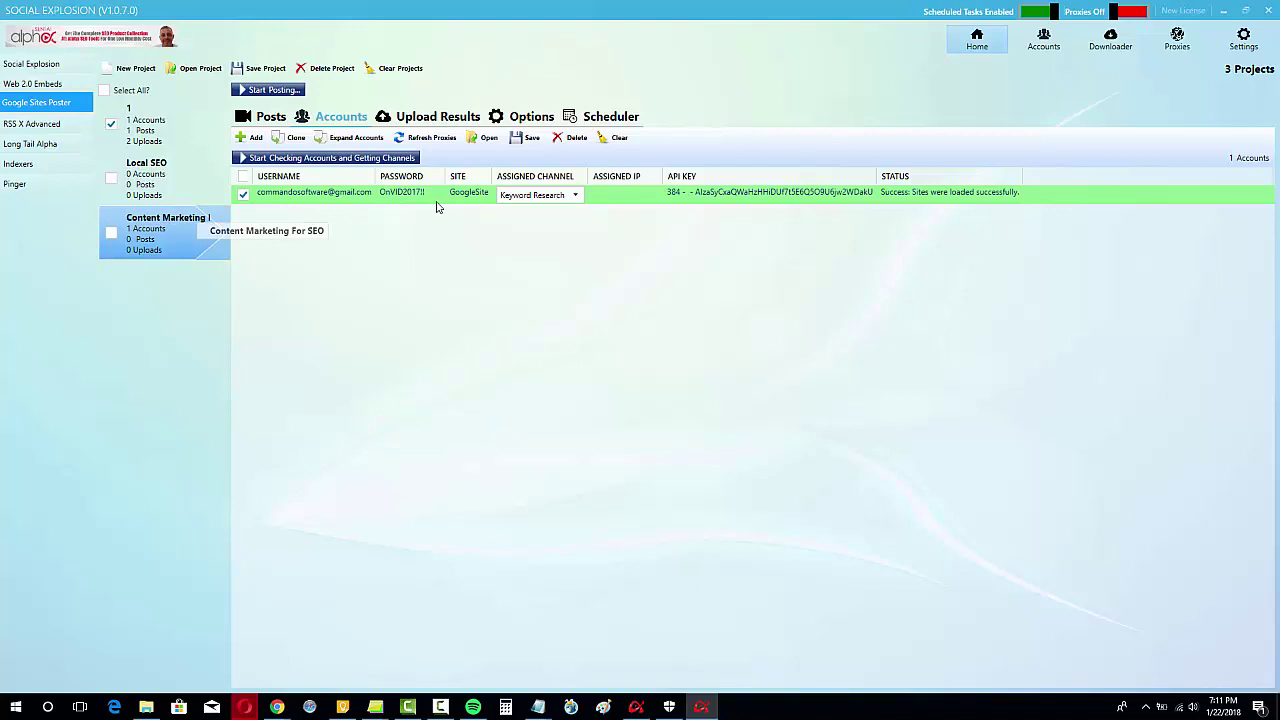
Examine which sites can be chosen as the assigned channel of the imported account.
click(576, 195)
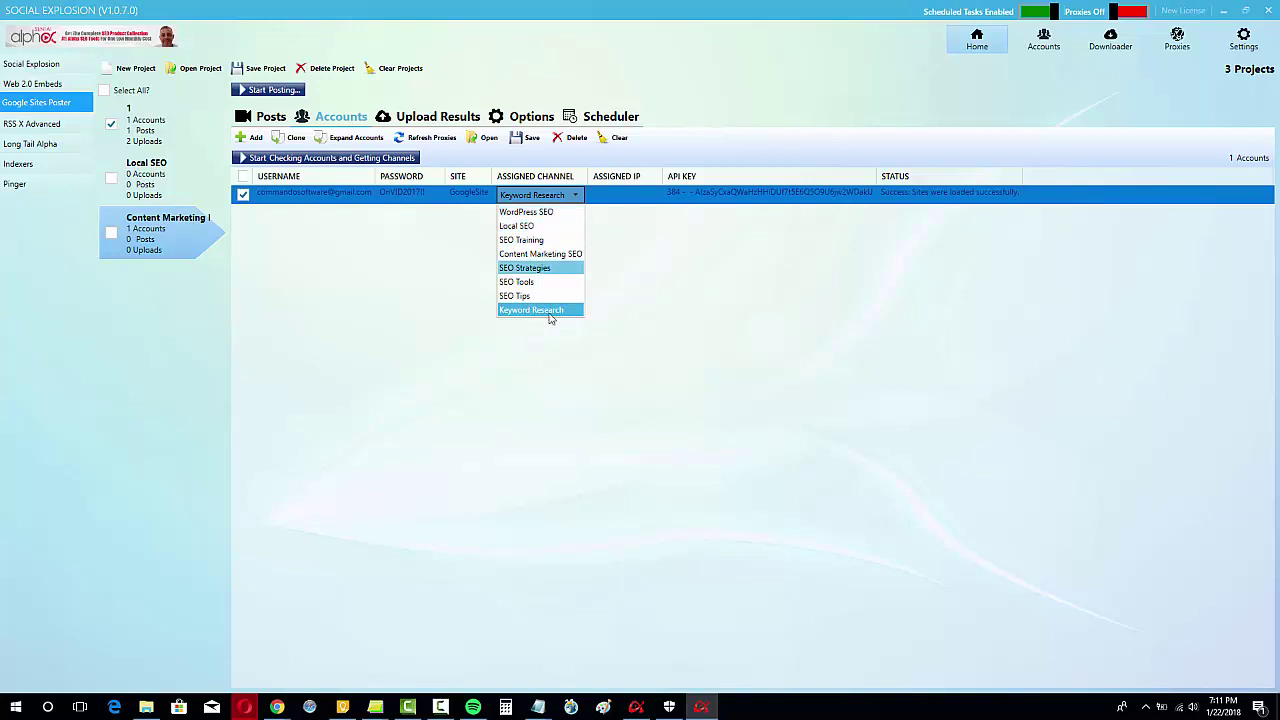
click(808, 241)
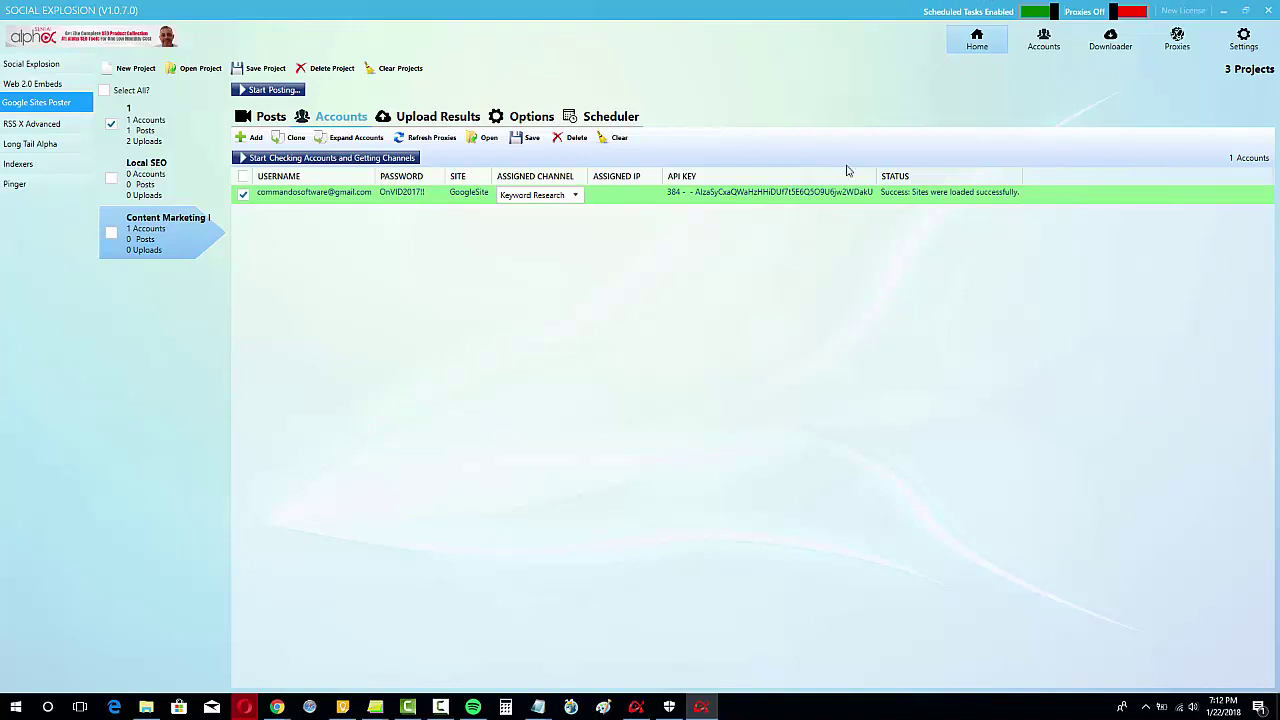
click(722, 194)
click(737, 268)
click(566, 197)
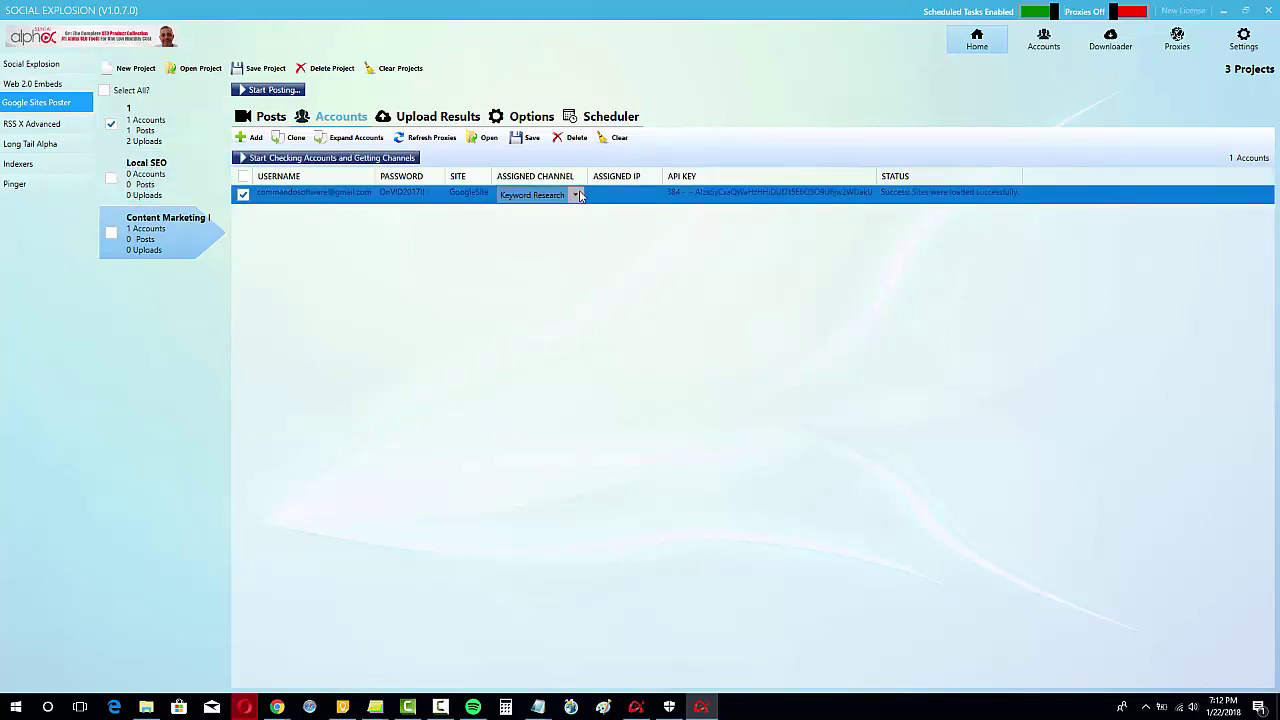
click(576, 195)
click(576, 195)
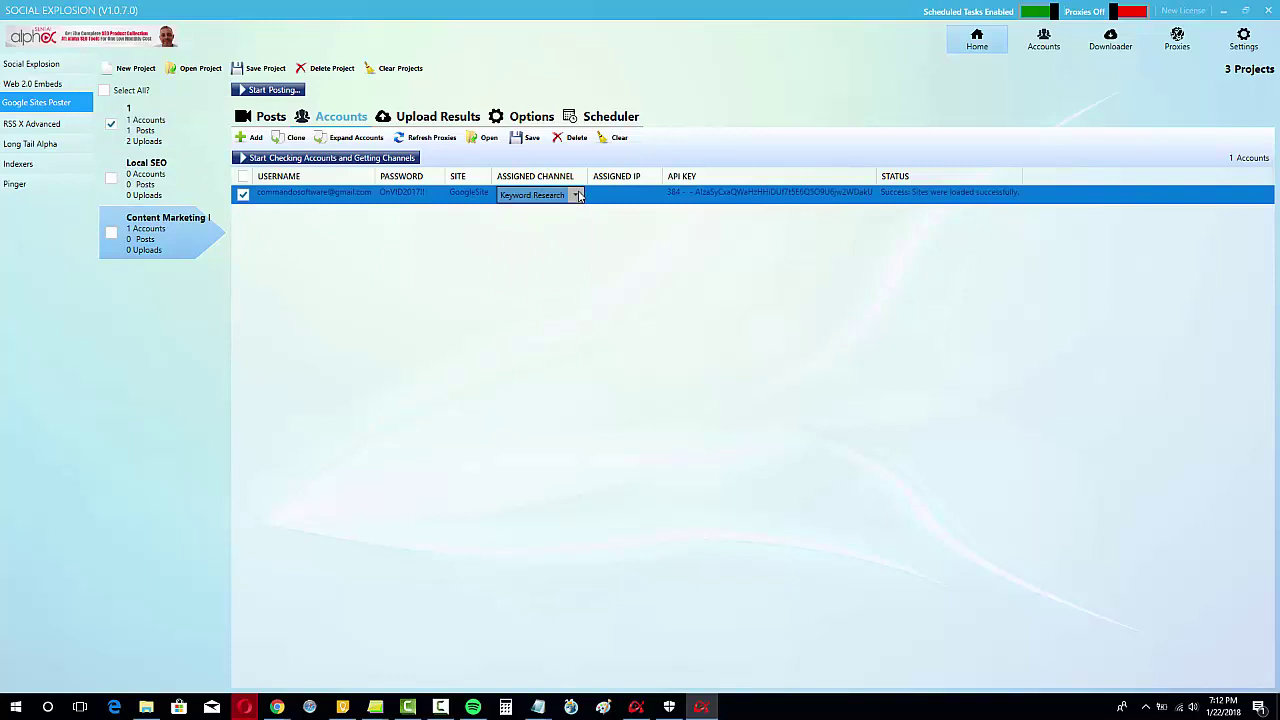
Expand the imported account into separate site entries and delete all except WordPress SEO and Local SEO.
click(357, 138)
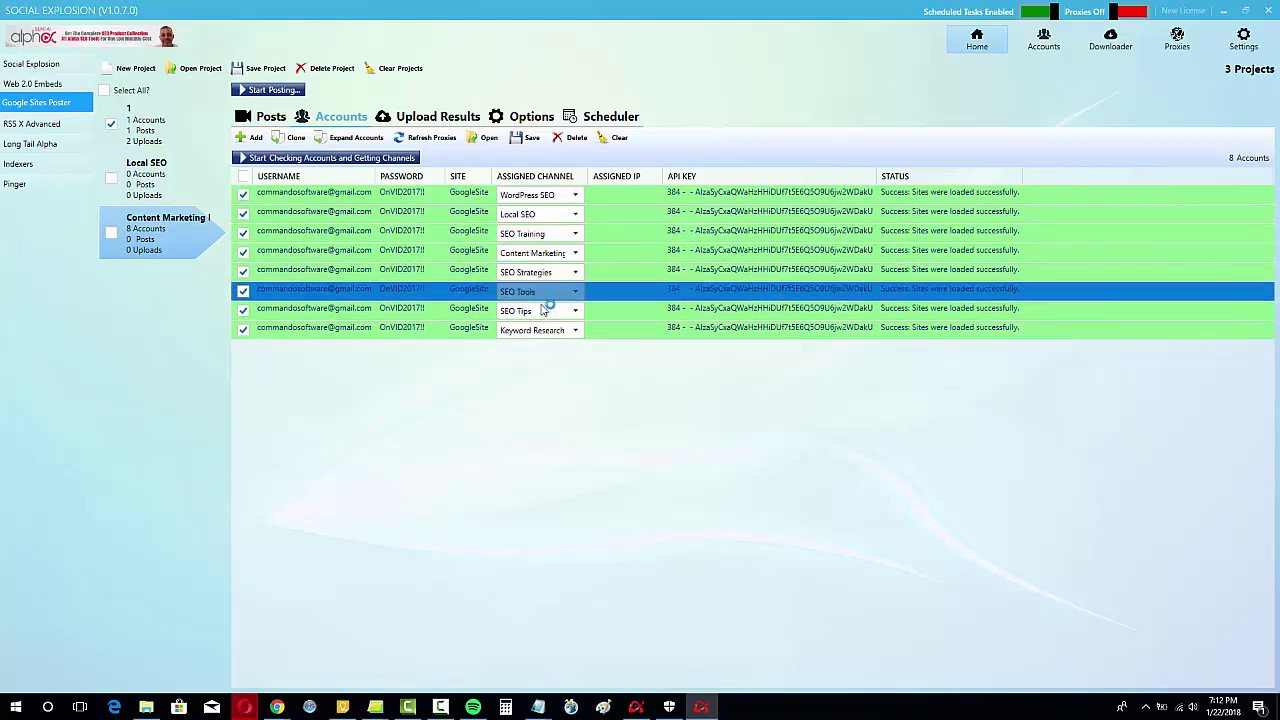
click(243, 195)
click(243, 213)
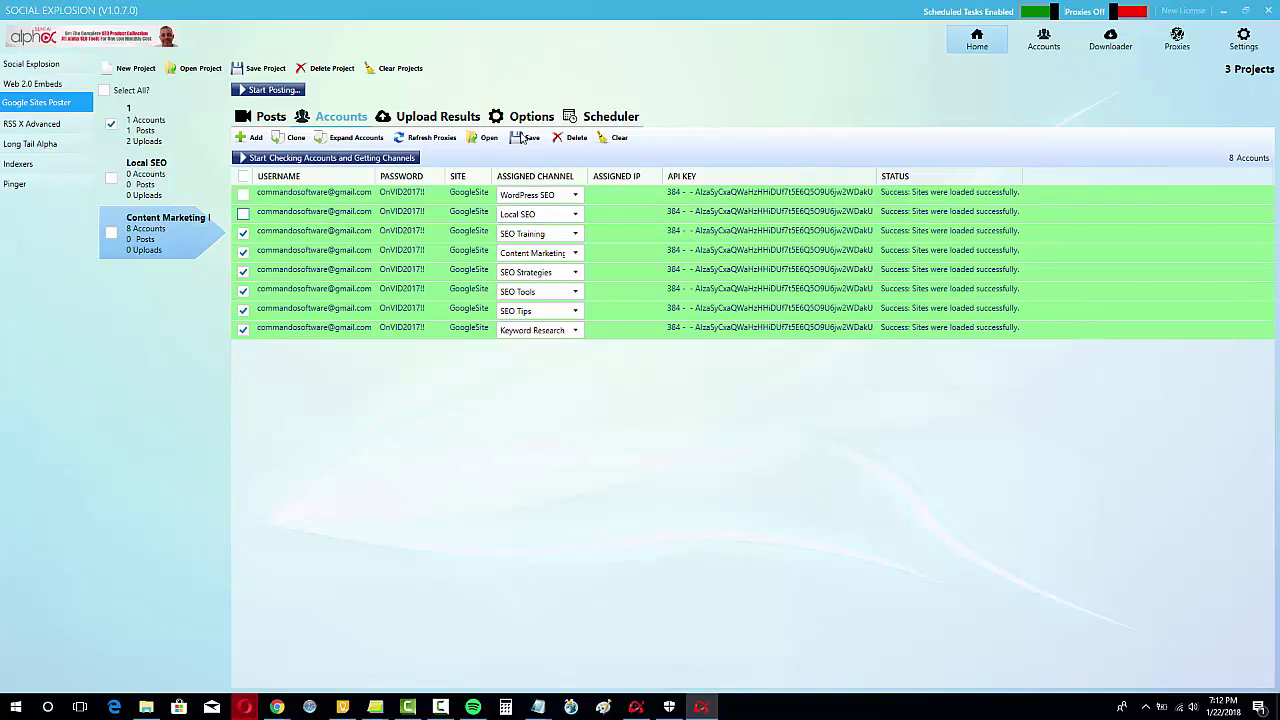
click(575, 139)
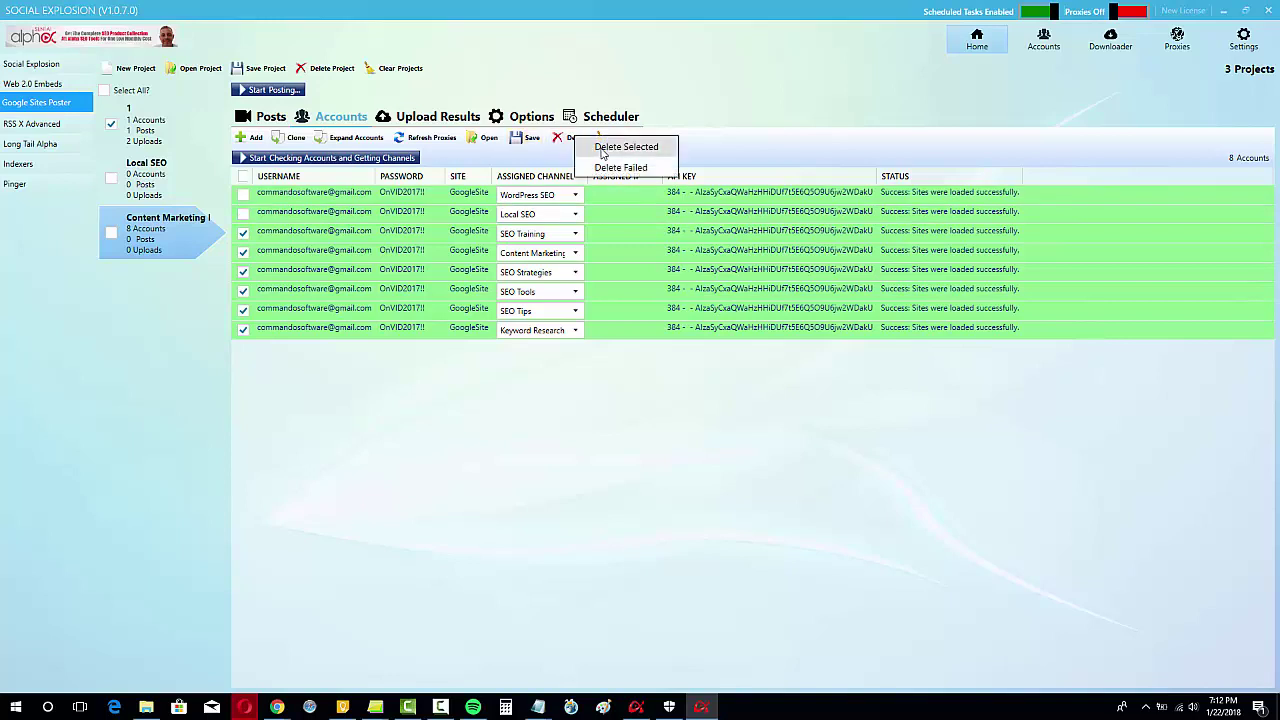
click(602, 150)
click(655, 403)
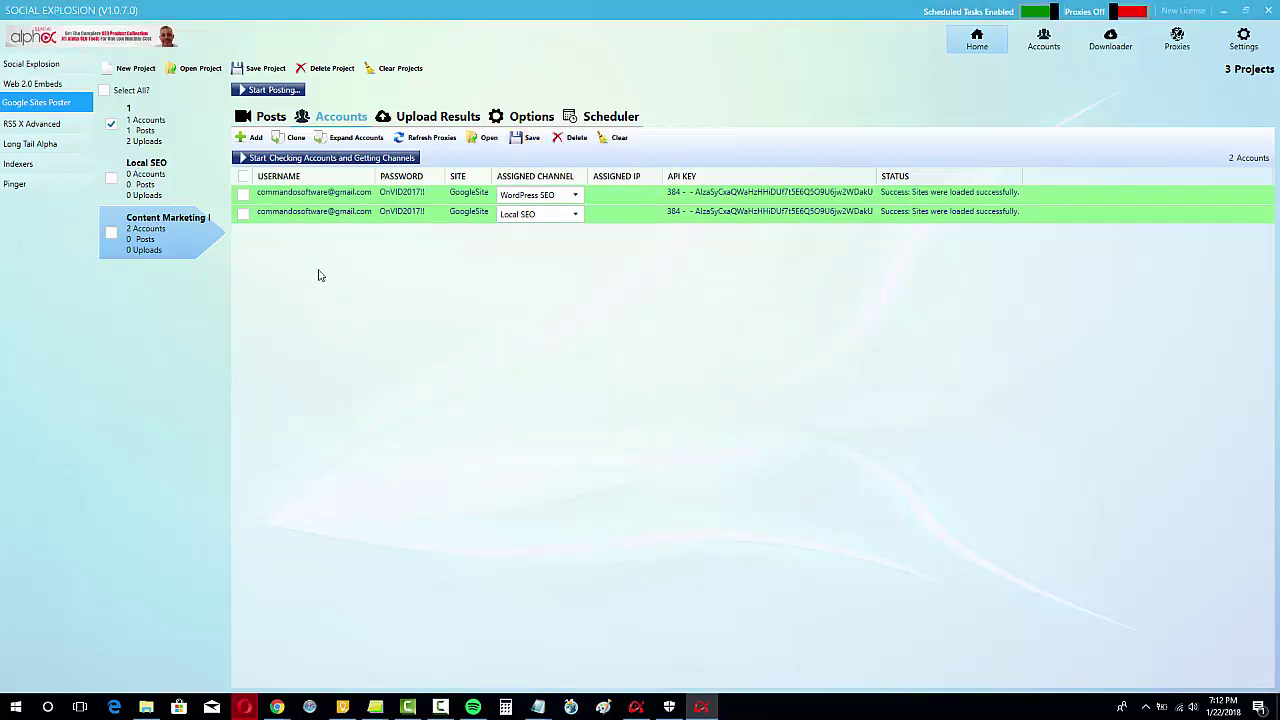
Delete the Local SEO account entry from the Content Marketing For SEO project.
click(243, 214)
click(568, 141)
click(600, 150)
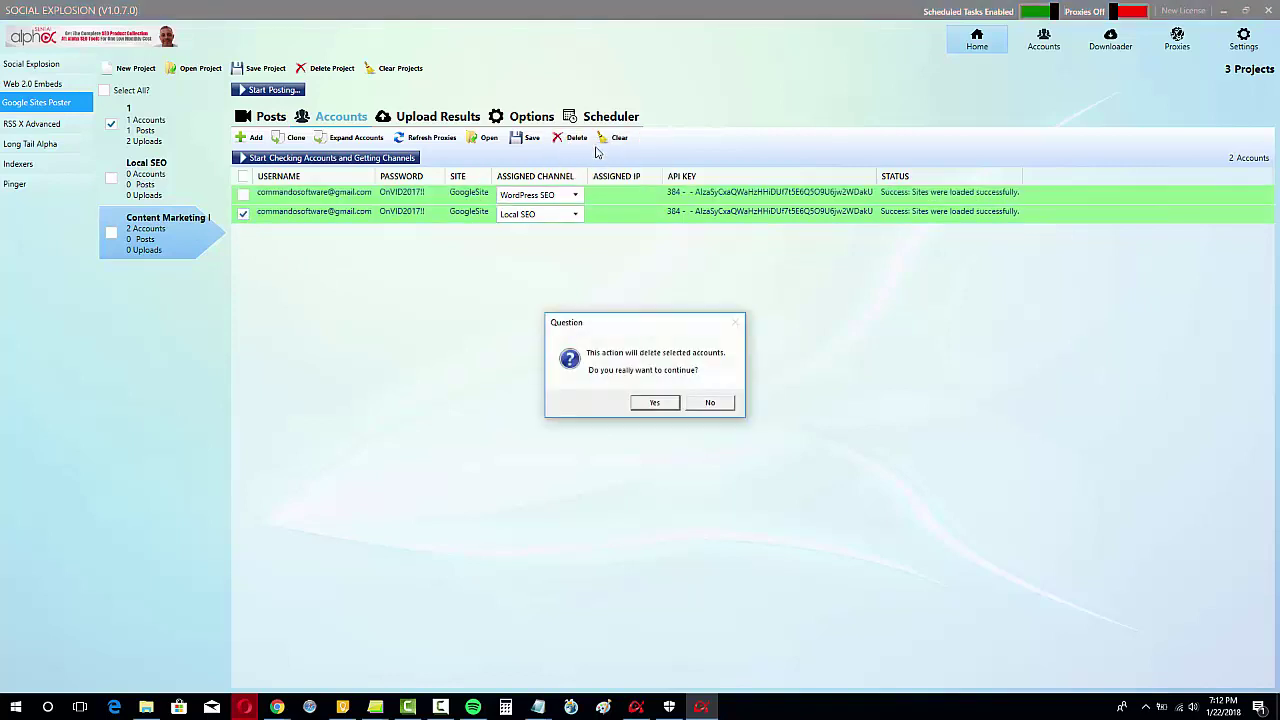
click(655, 403)
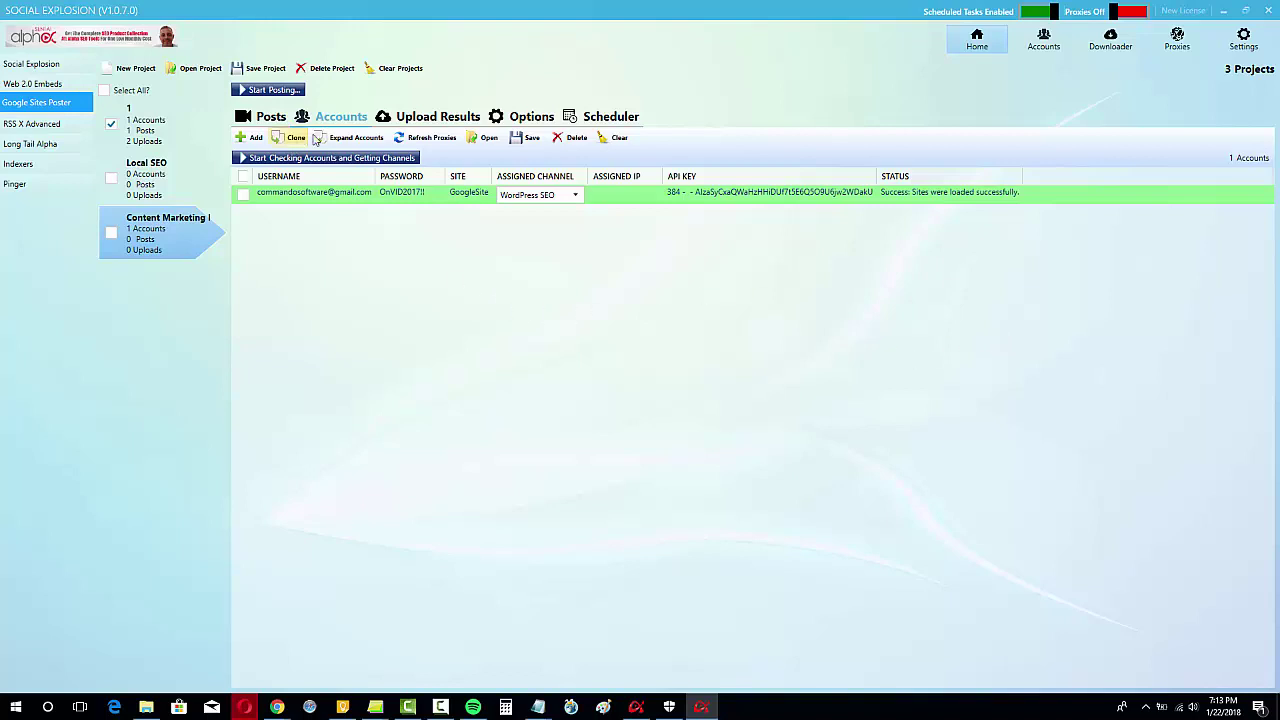
Set the remaining account's assigned channel to Content Marketing SEO.
click(575, 195)
click(575, 195)
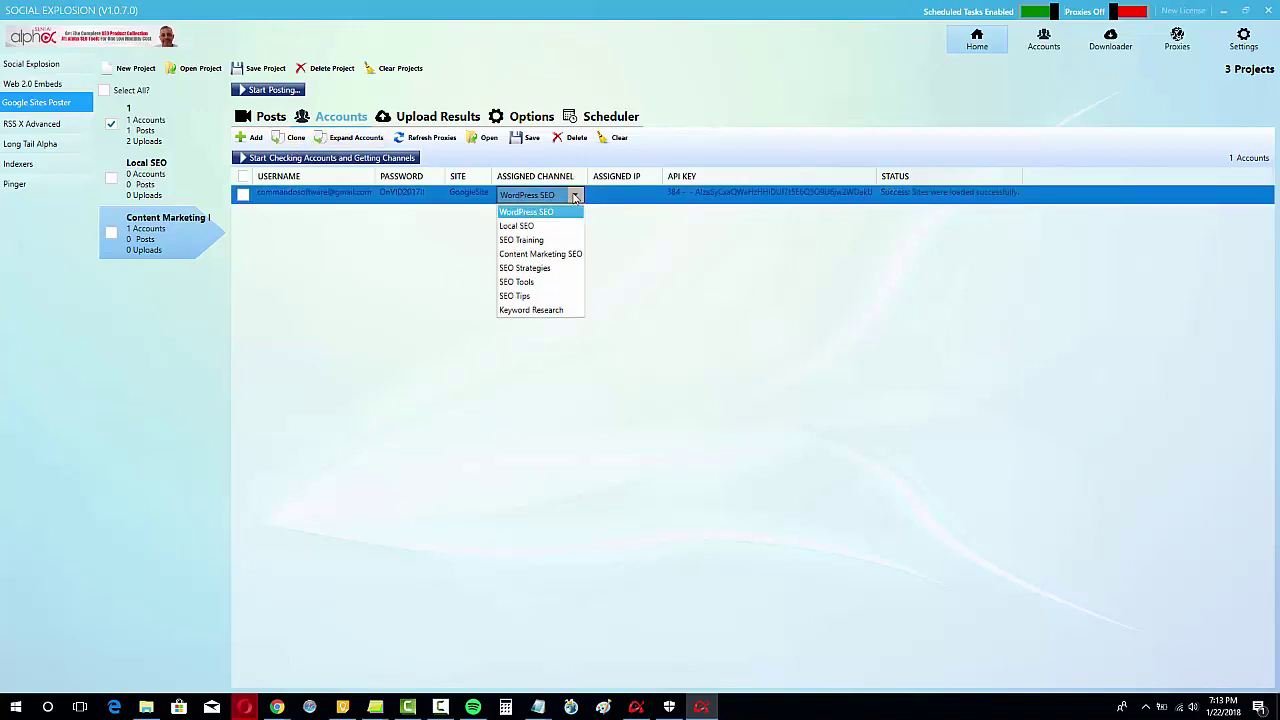
click(541, 255)
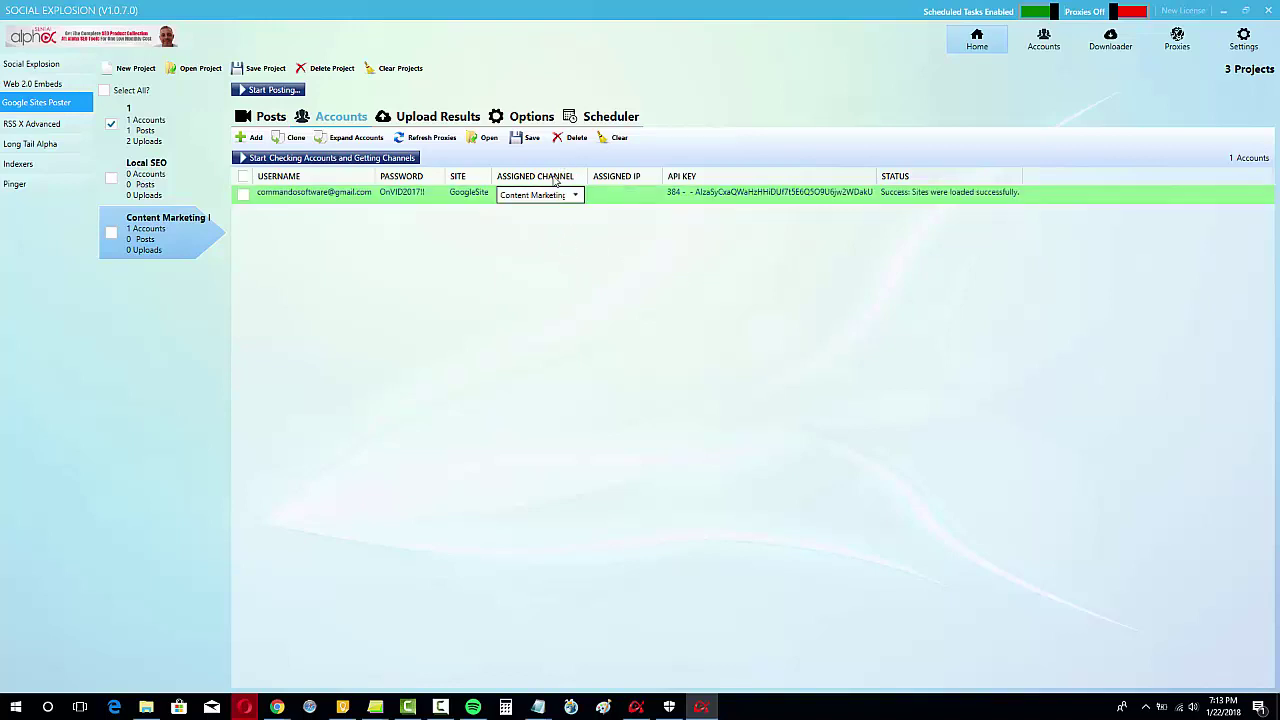
click(1118, 12)
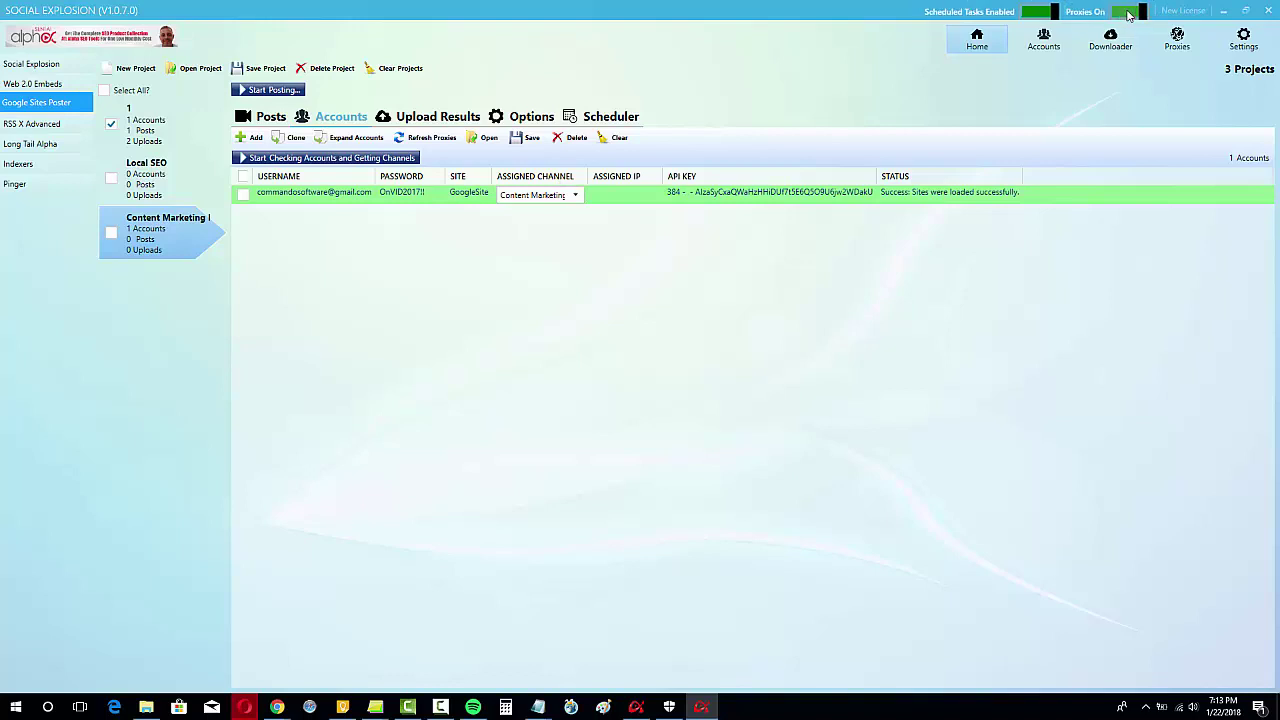
click(1121, 14)
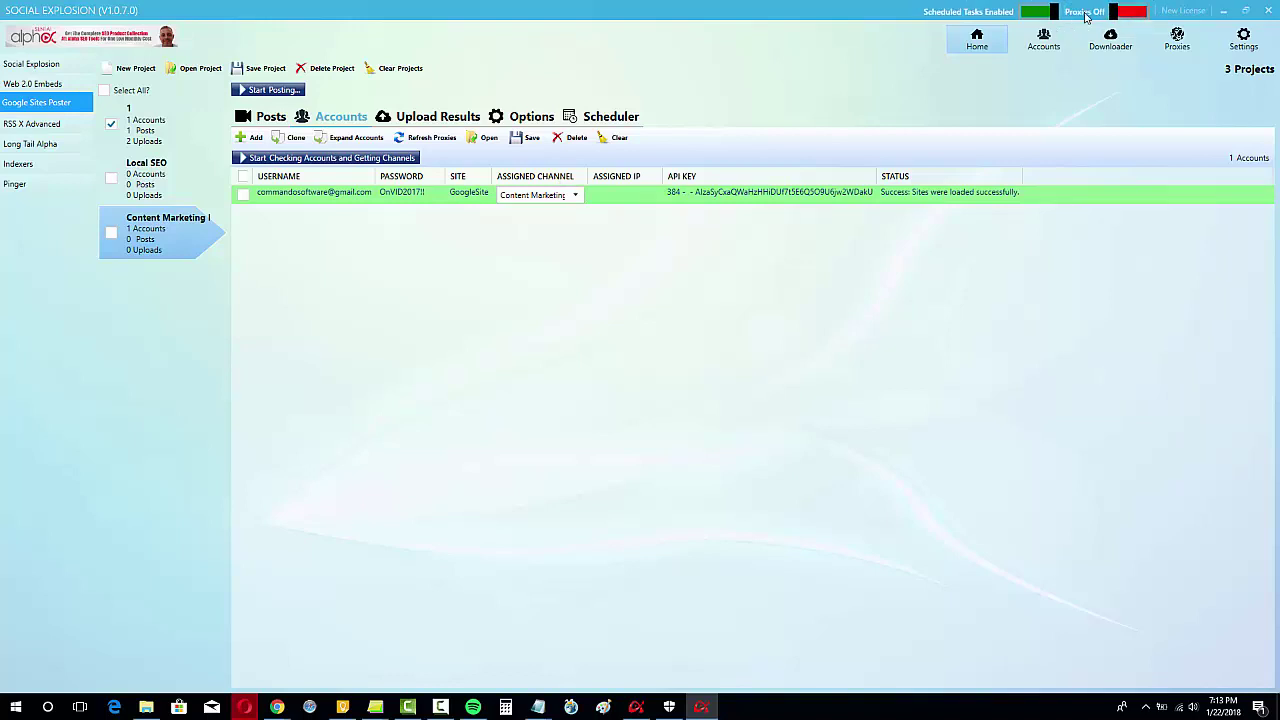
click(249, 139)
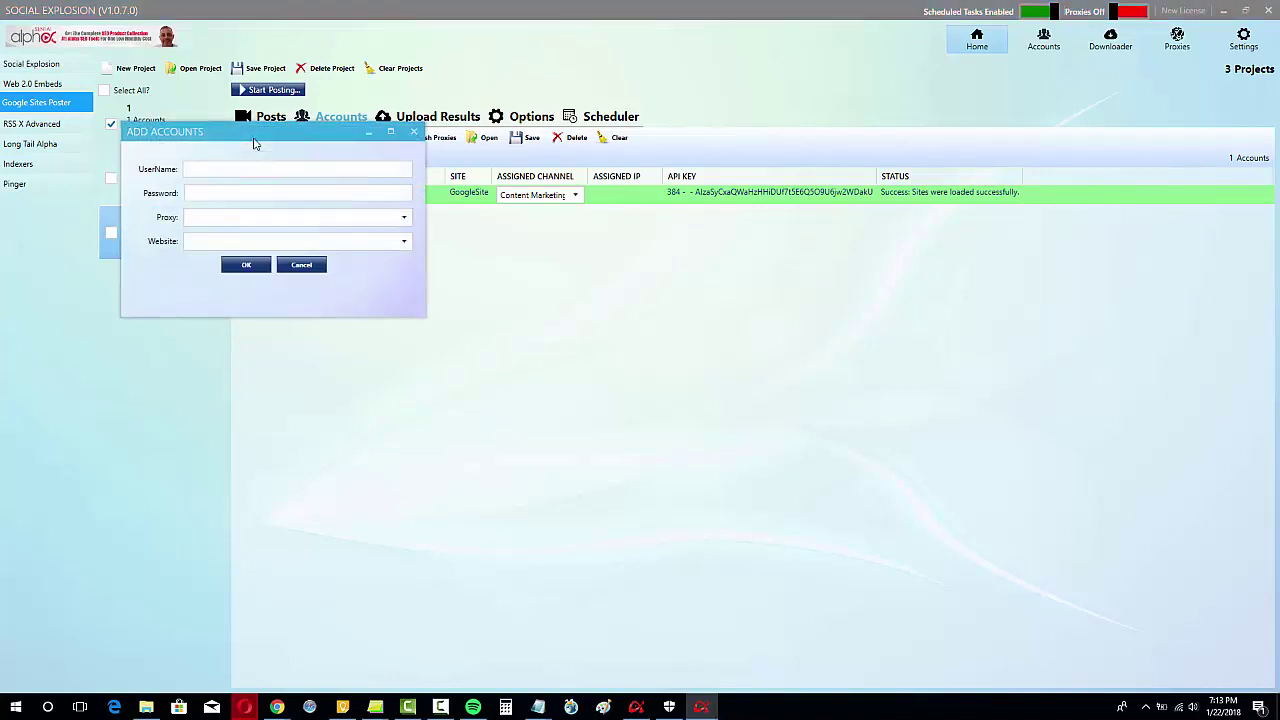
click(418, 131)
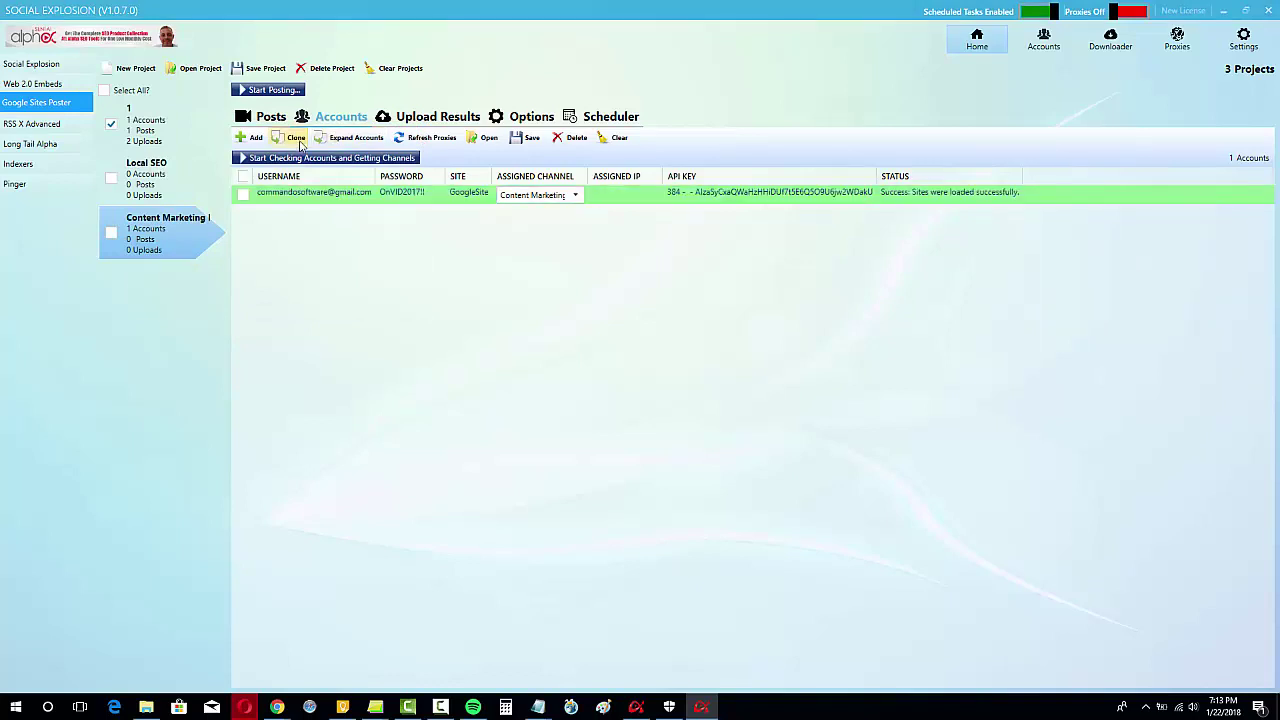
Clone the project's account entry, and clone both entries again to make four copies in total.
click(243, 195)
click(243, 195)
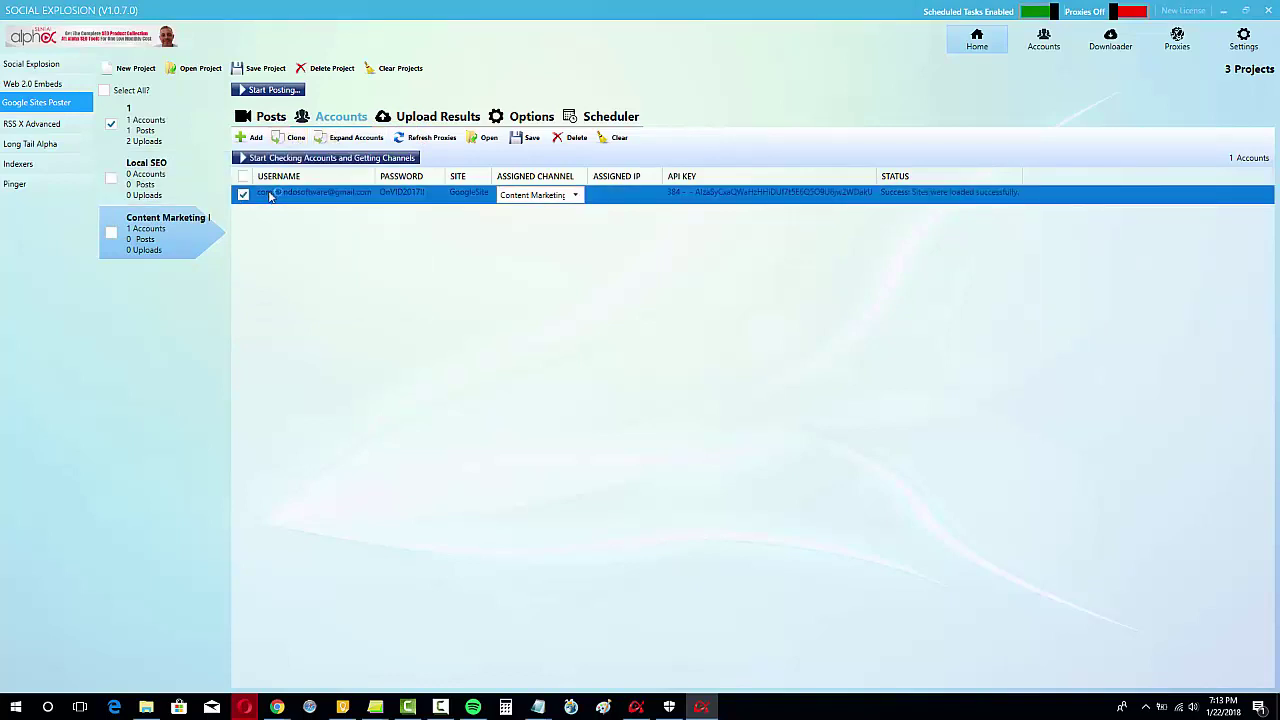
click(296, 138)
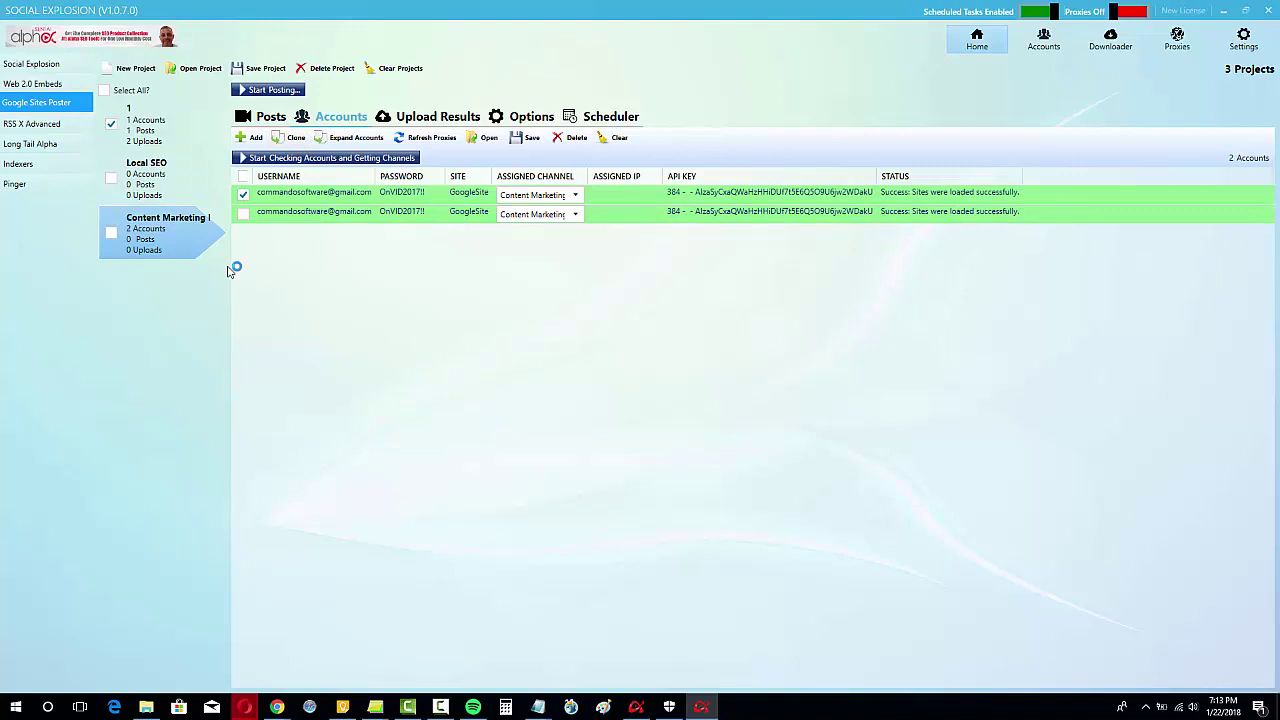
click(241, 213)
click(243, 214)
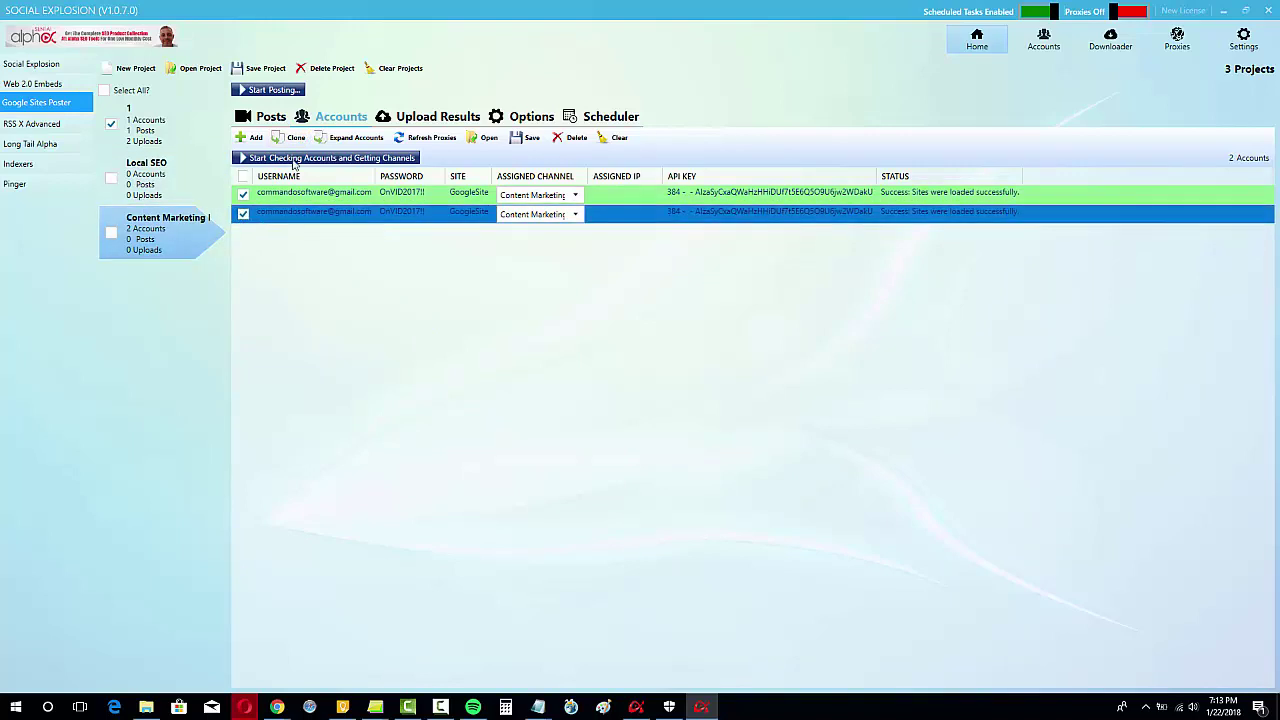
click(296, 138)
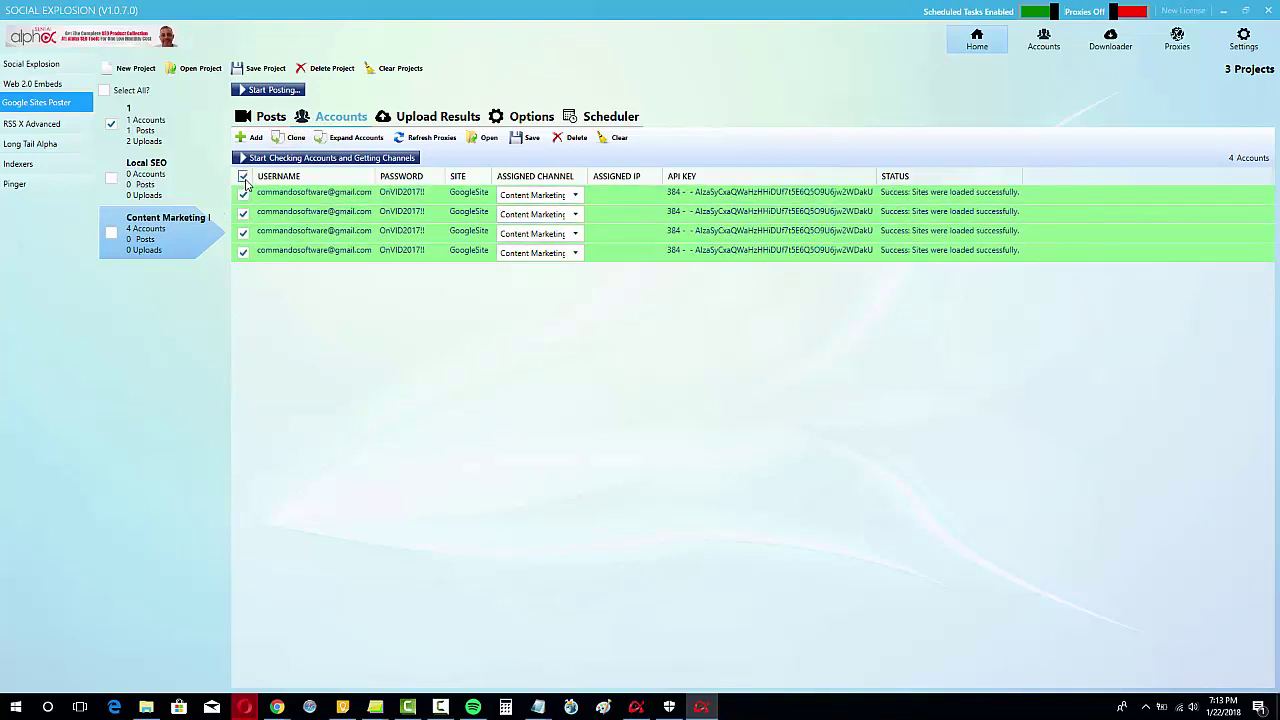
Delete the three cloned account entries from the Content Marketing For SEO project, keeping only the first entry.
click(243, 194)
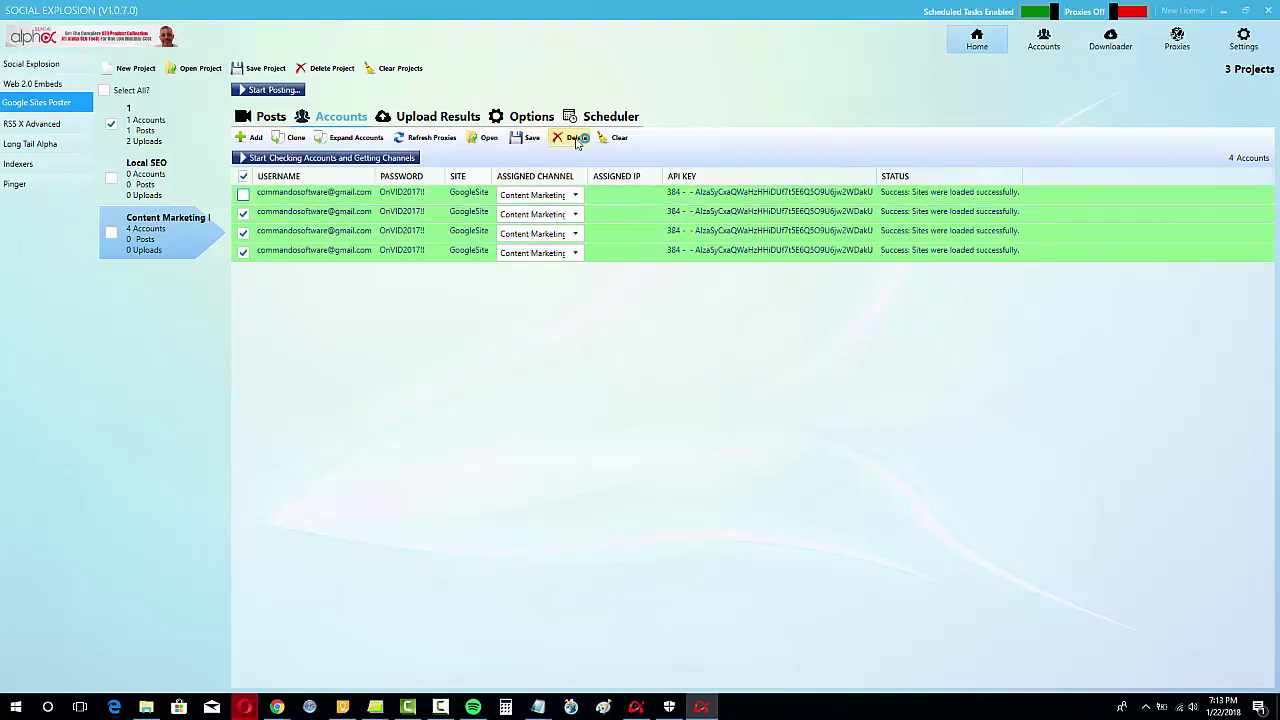
click(577, 141)
click(626, 152)
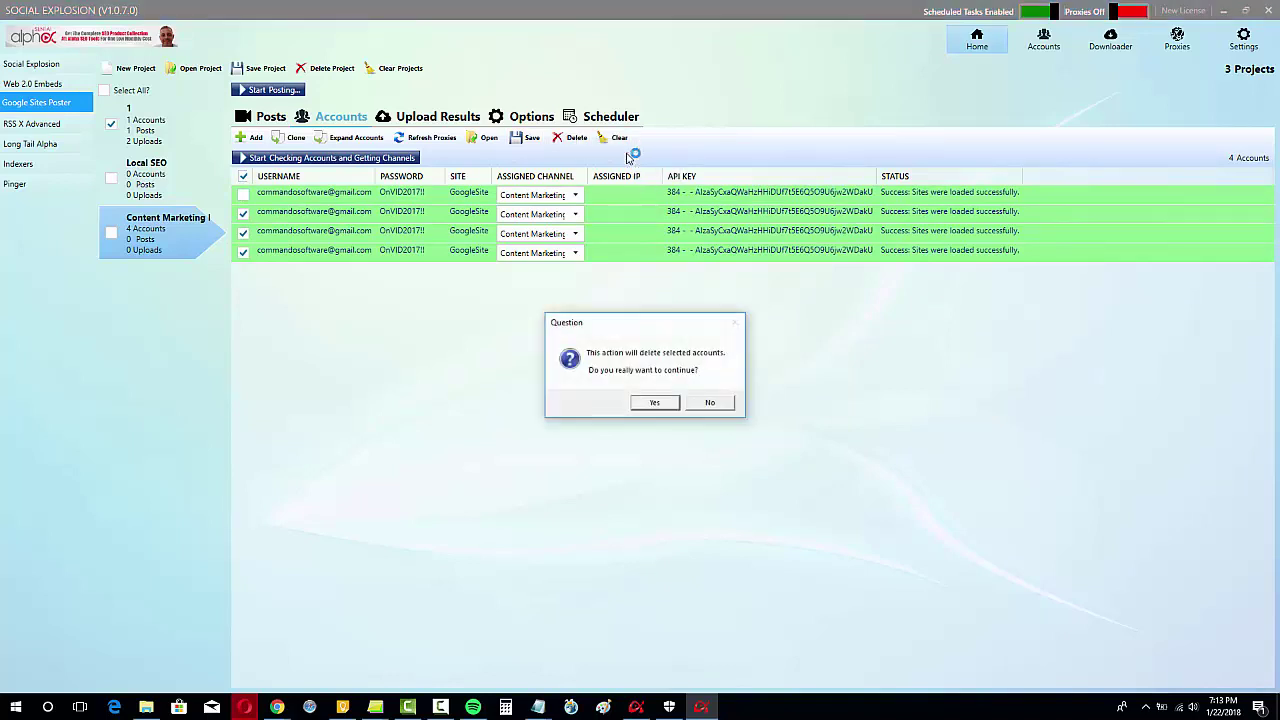
click(654, 402)
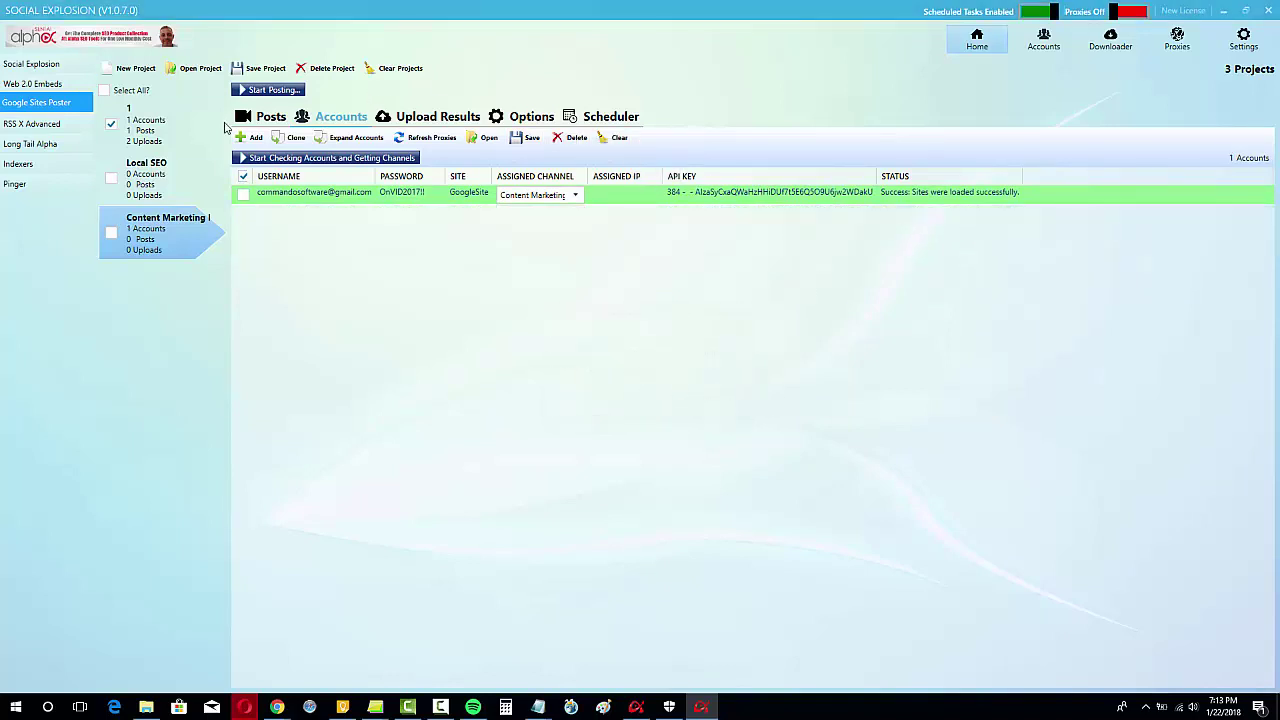
click(251, 137)
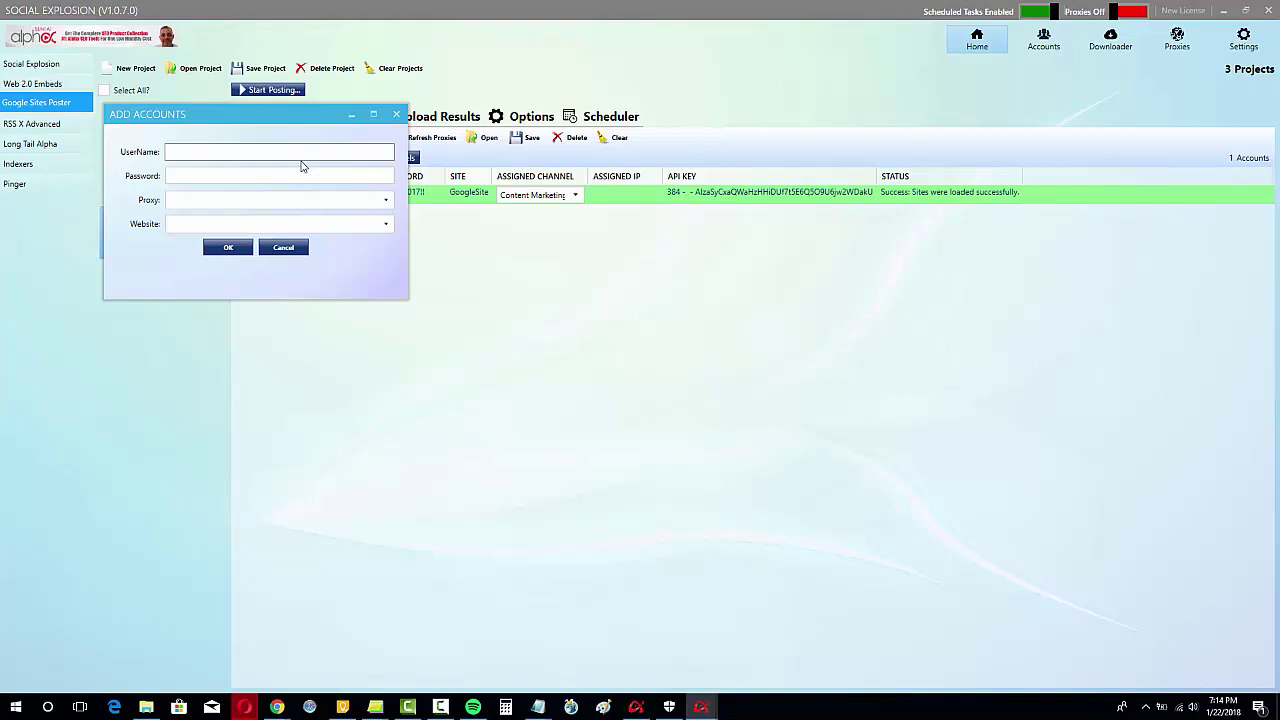
click(396, 114)
Start a new post in the project and set its content search keyword to Content marketing SEO.
click(268, 117)
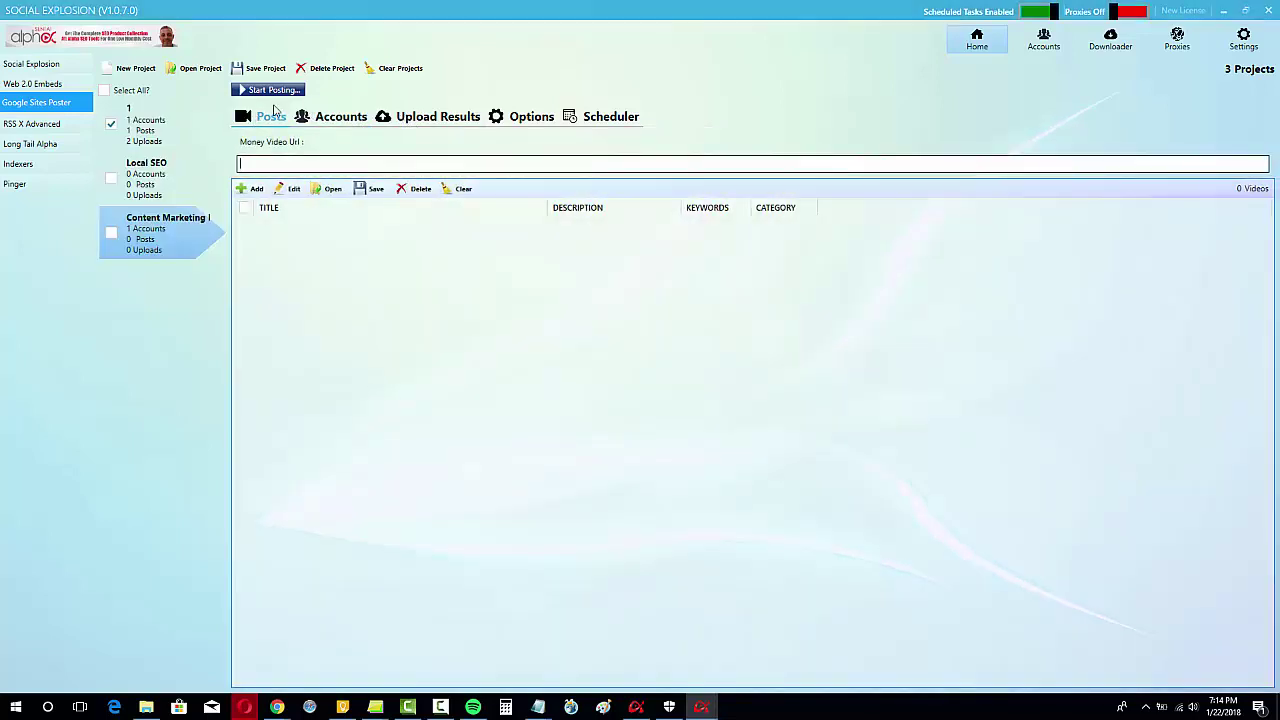
click(248, 189)
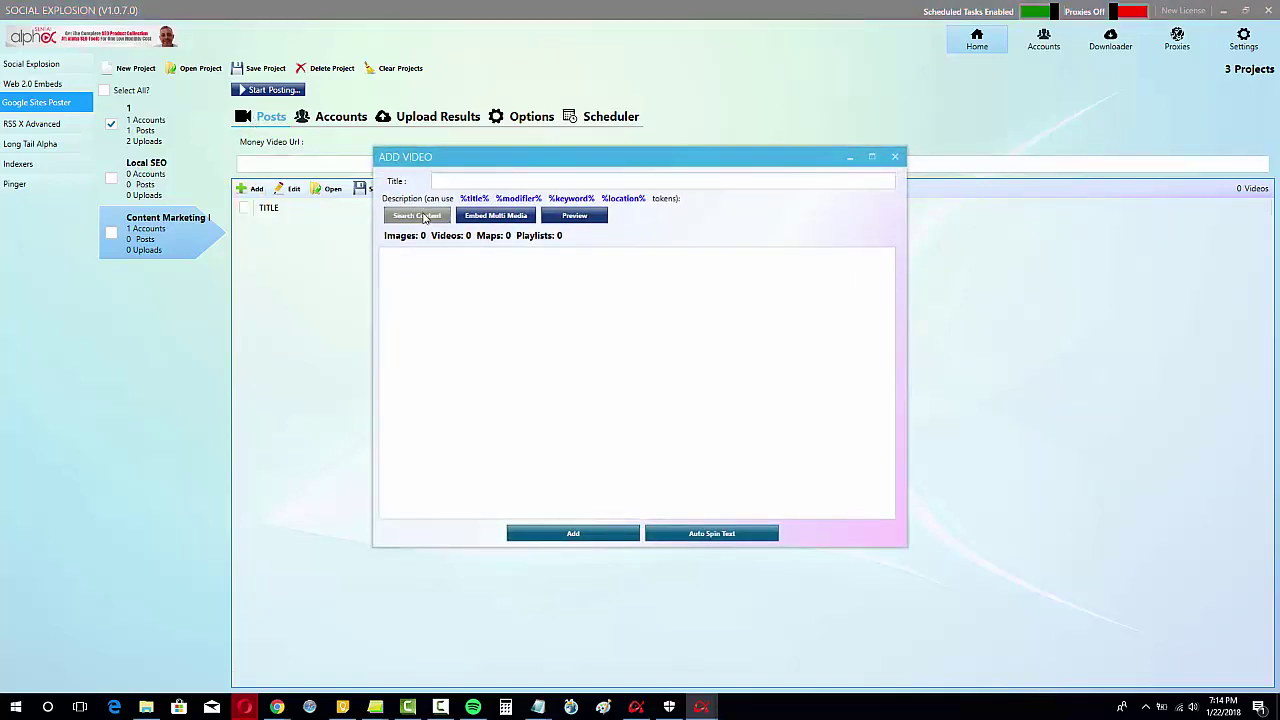
click(424, 218)
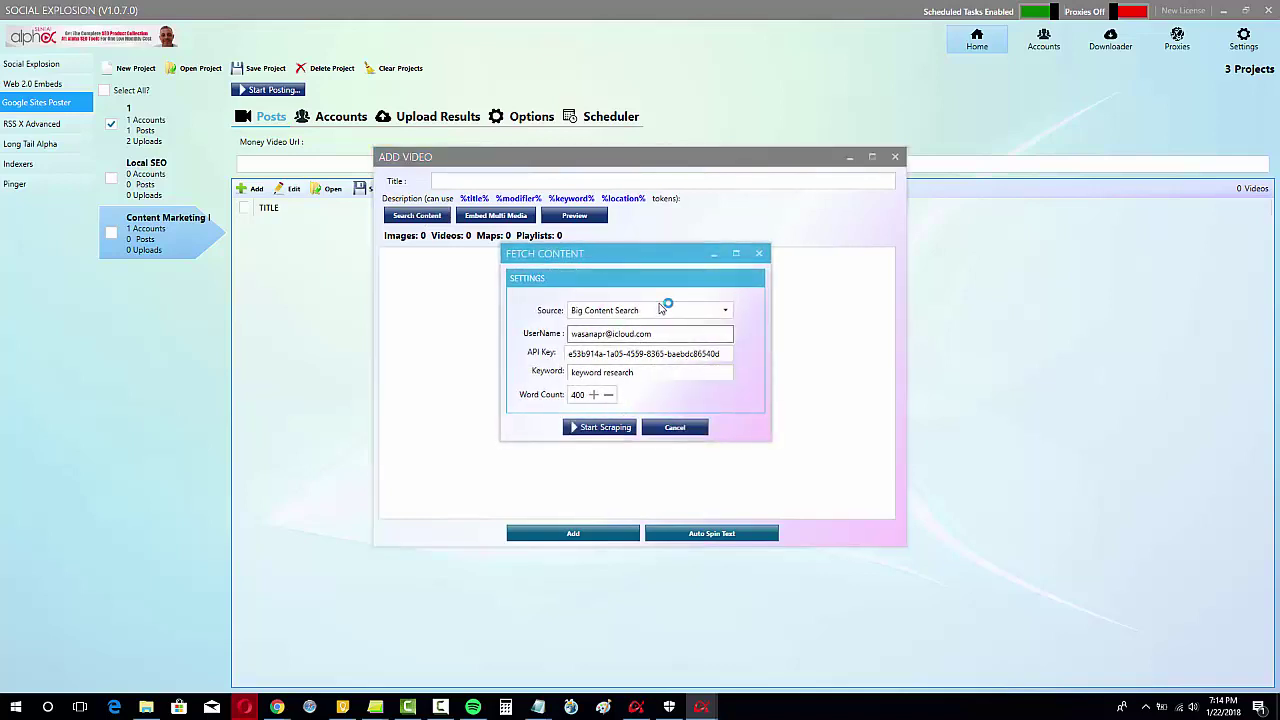
click(660, 374)
triple_click(660, 374)
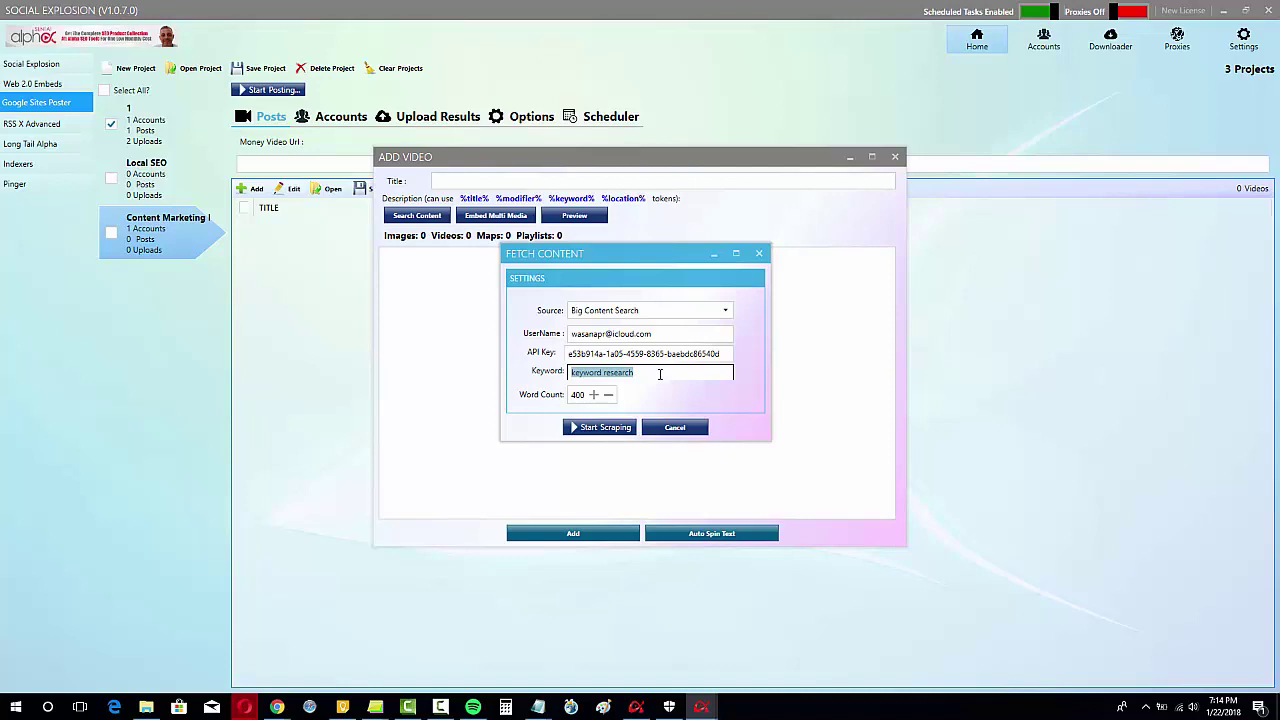
text(content marketing SEO)
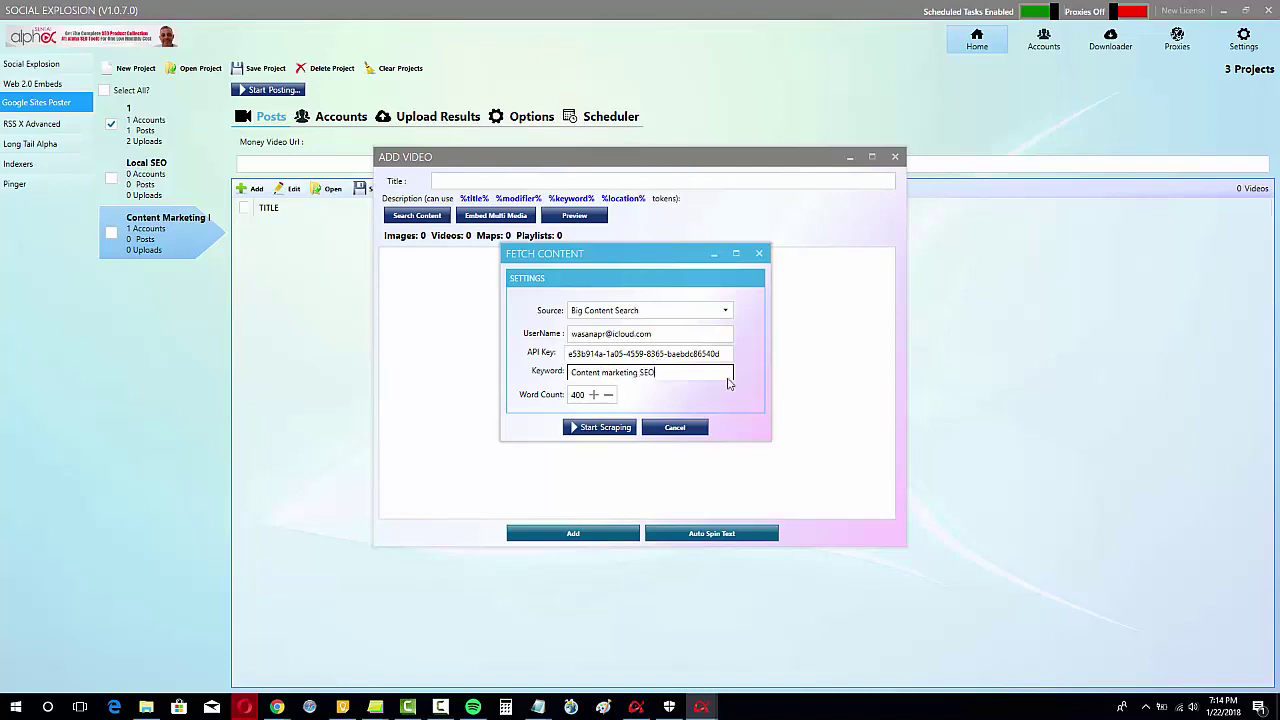
Set the word count to 400 and scrape an article from Big Content Search into the post's description.
click(593, 395)
click(593, 395)
click(593, 395)
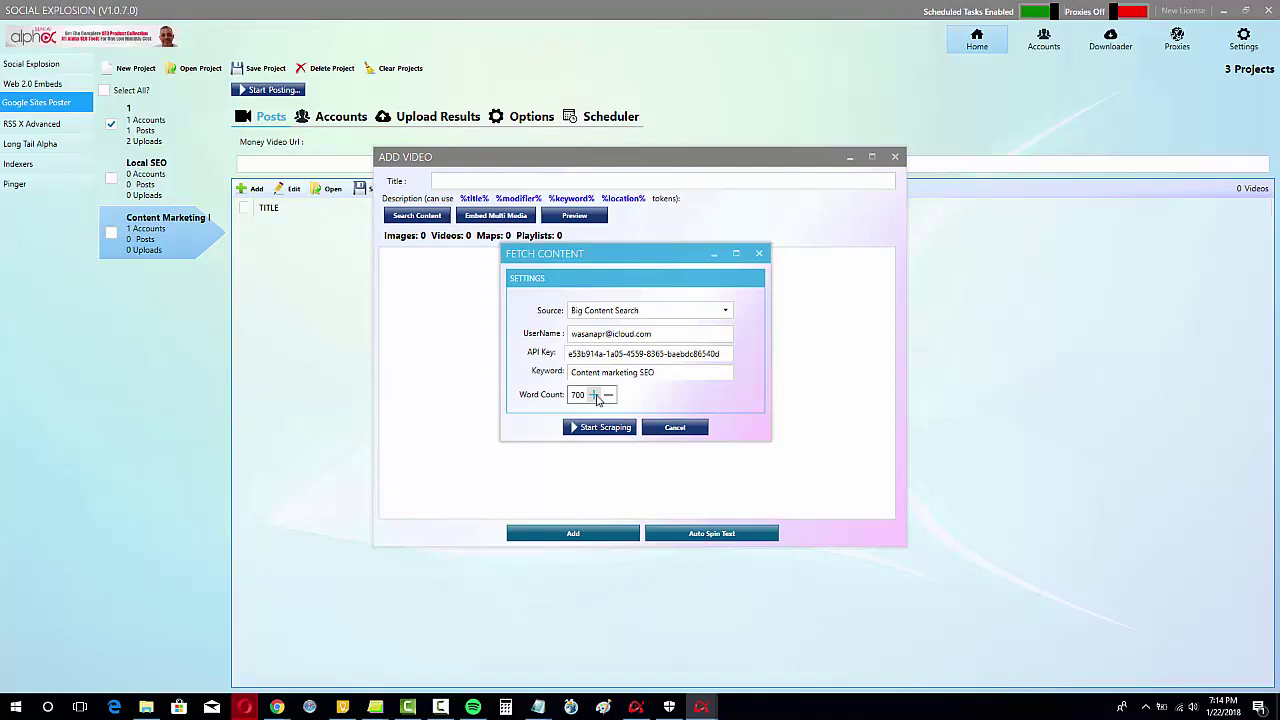
click(608, 395)
click(608, 395)
click(608, 395)
click(608, 395)
click(593, 395)
click(596, 428)
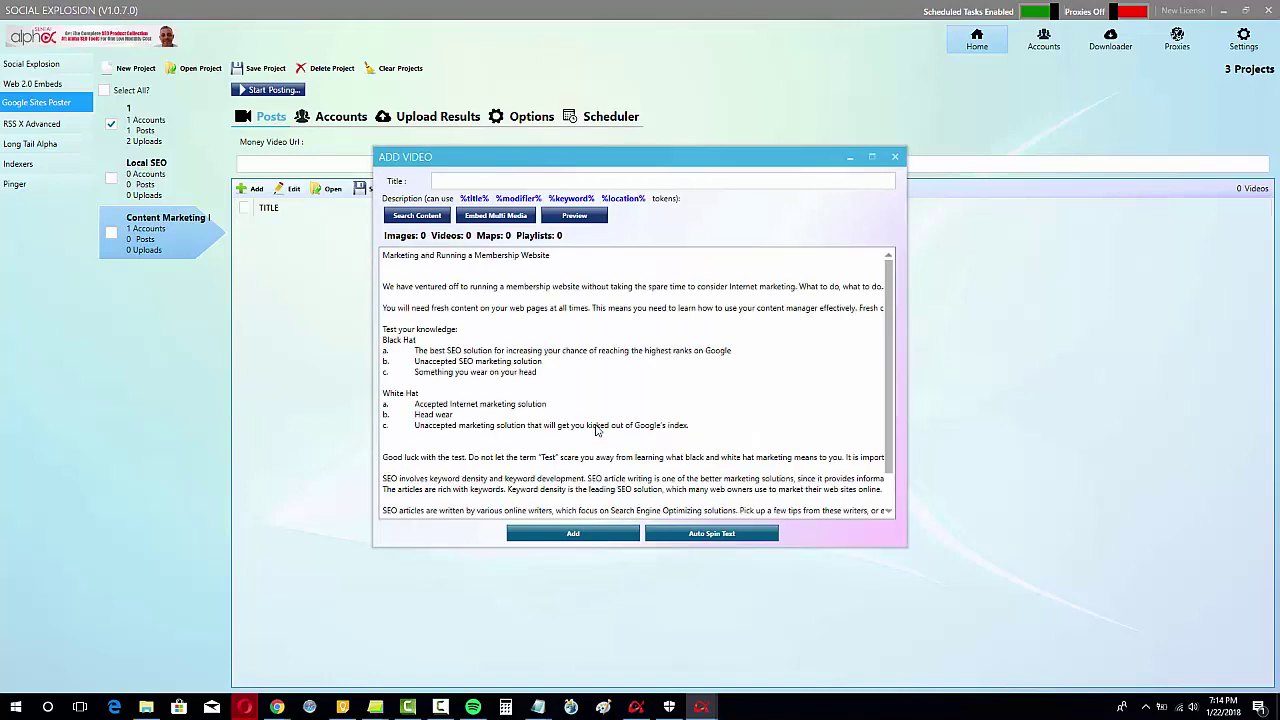
Move the headline "Marketing and Running a Membership Website" from the description text into the post's title.
click(873, 158)
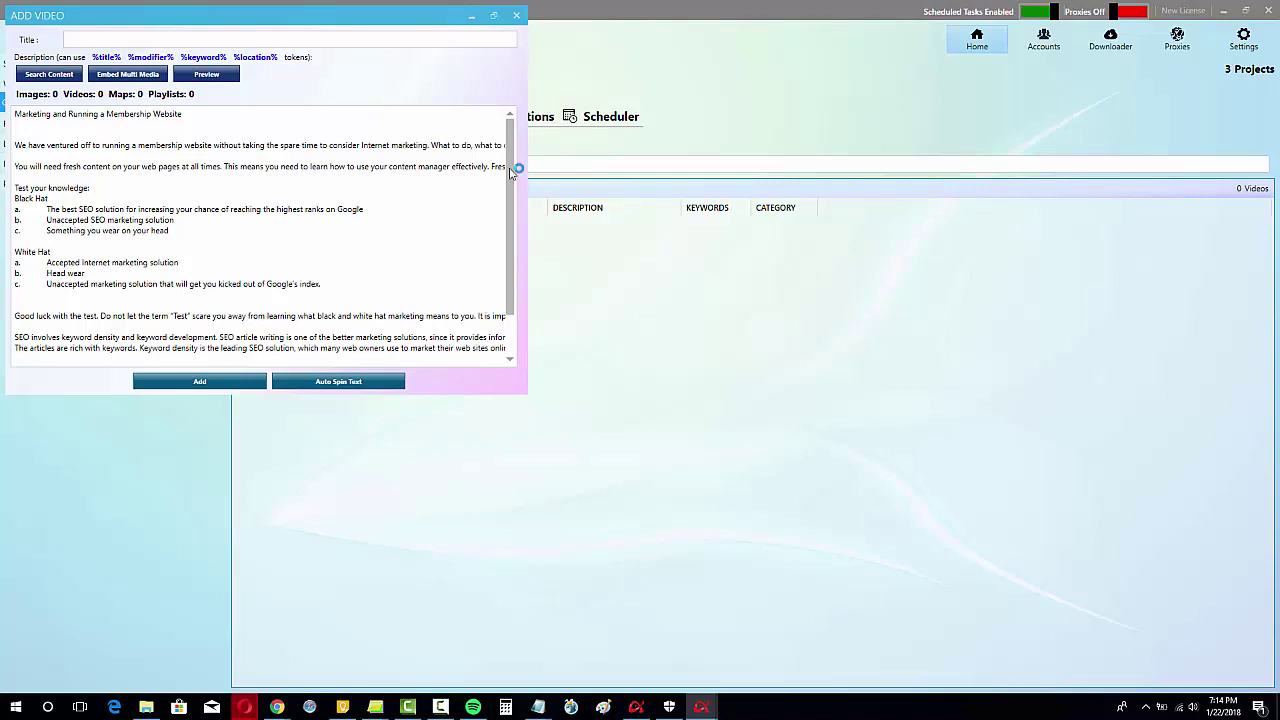
click(28, 125)
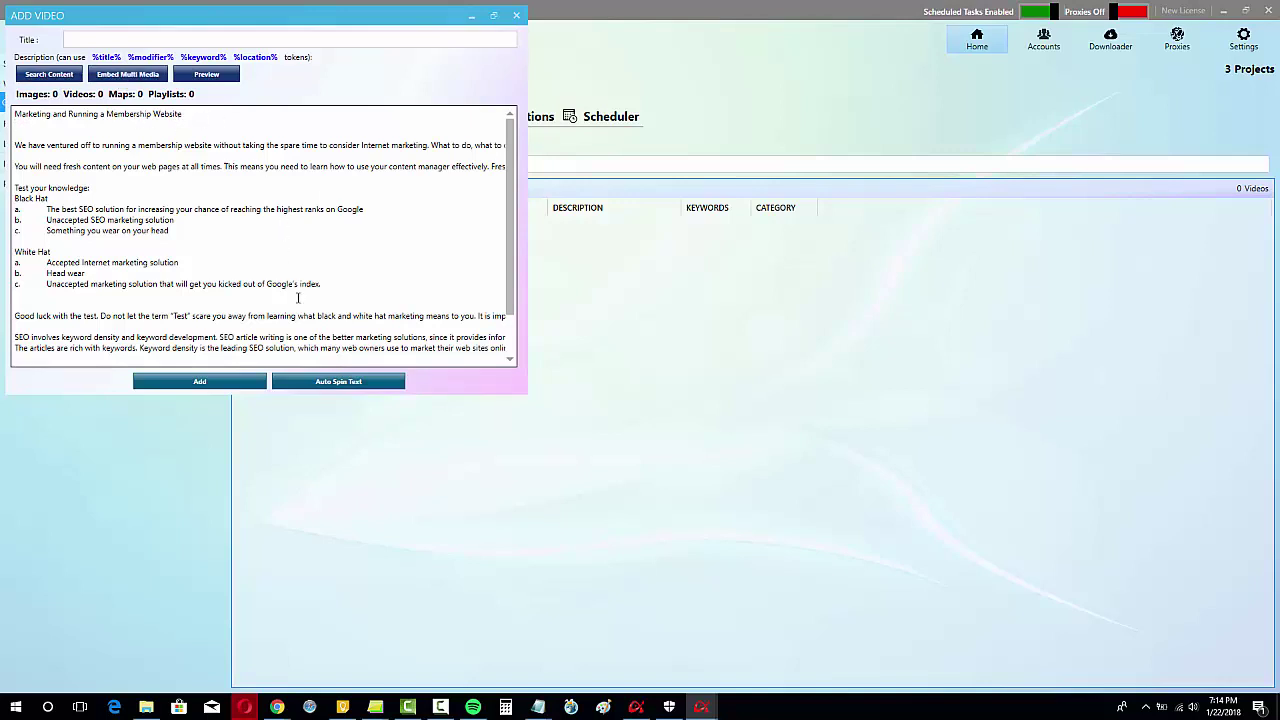
scroll(515, 180, down, 1)
scroll(515, 180, up, 1)
drag(192, 113, 16, 122)
right_click(38, 112)
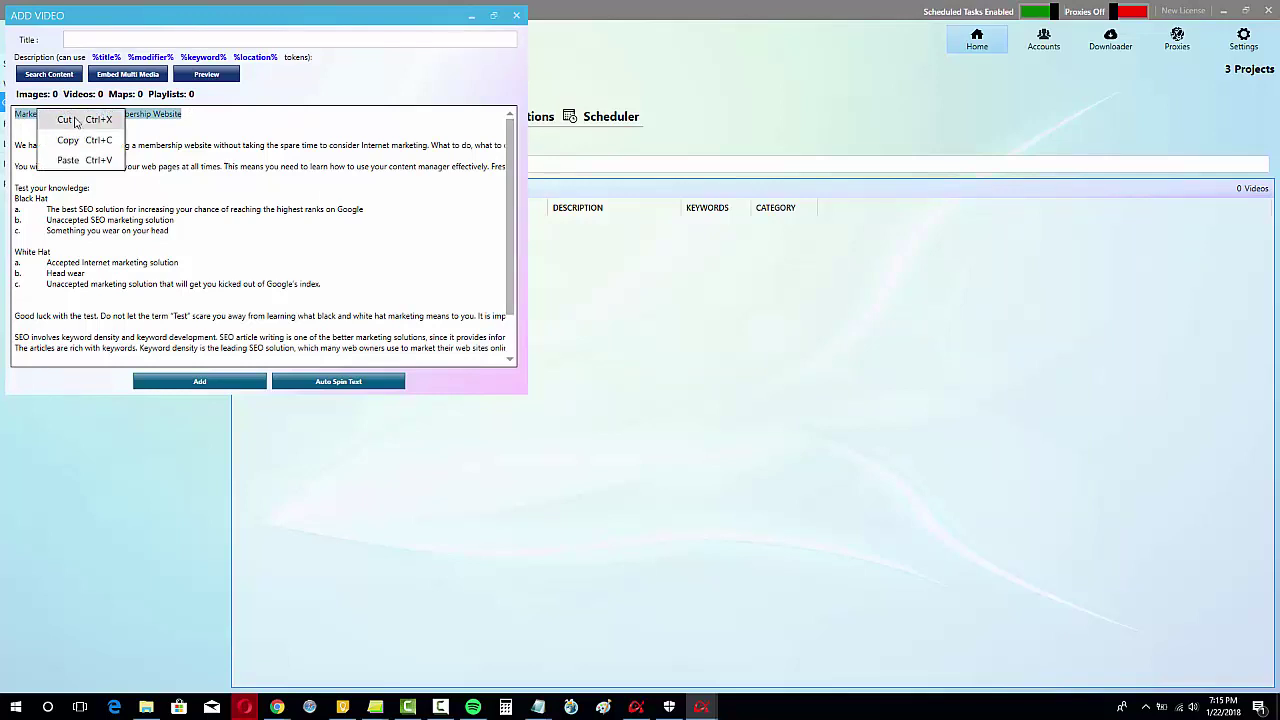
click(65, 121)
click(118, 40)
right_click(118, 40)
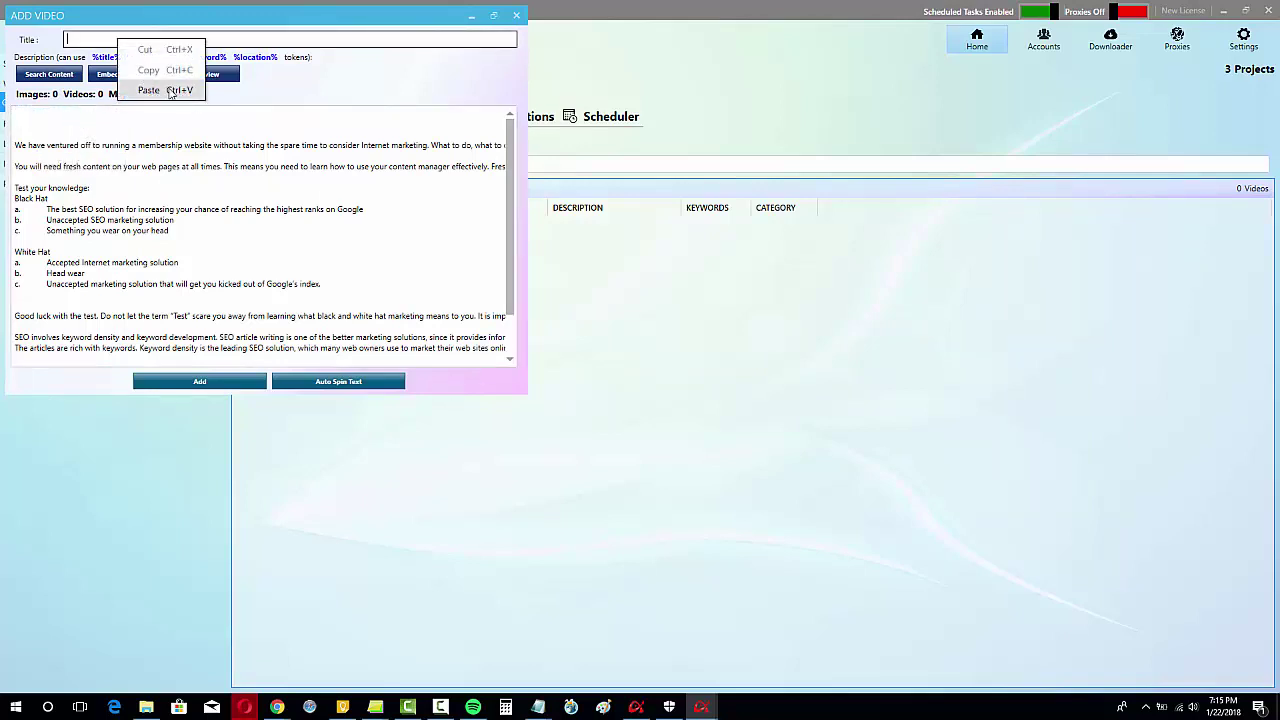
click(168, 90)
Delete the extra blank lines above the first paragraph of the post's description.
click(107, 124)
key(Delete)
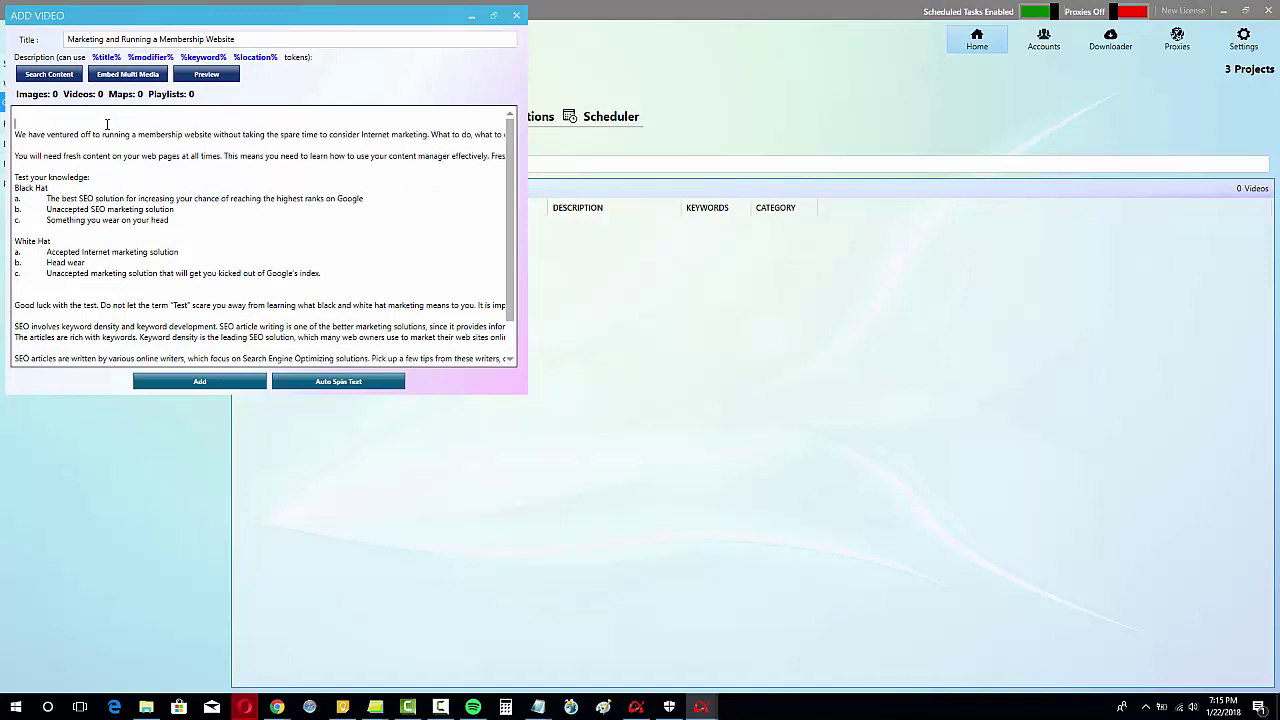
click(142, 40)
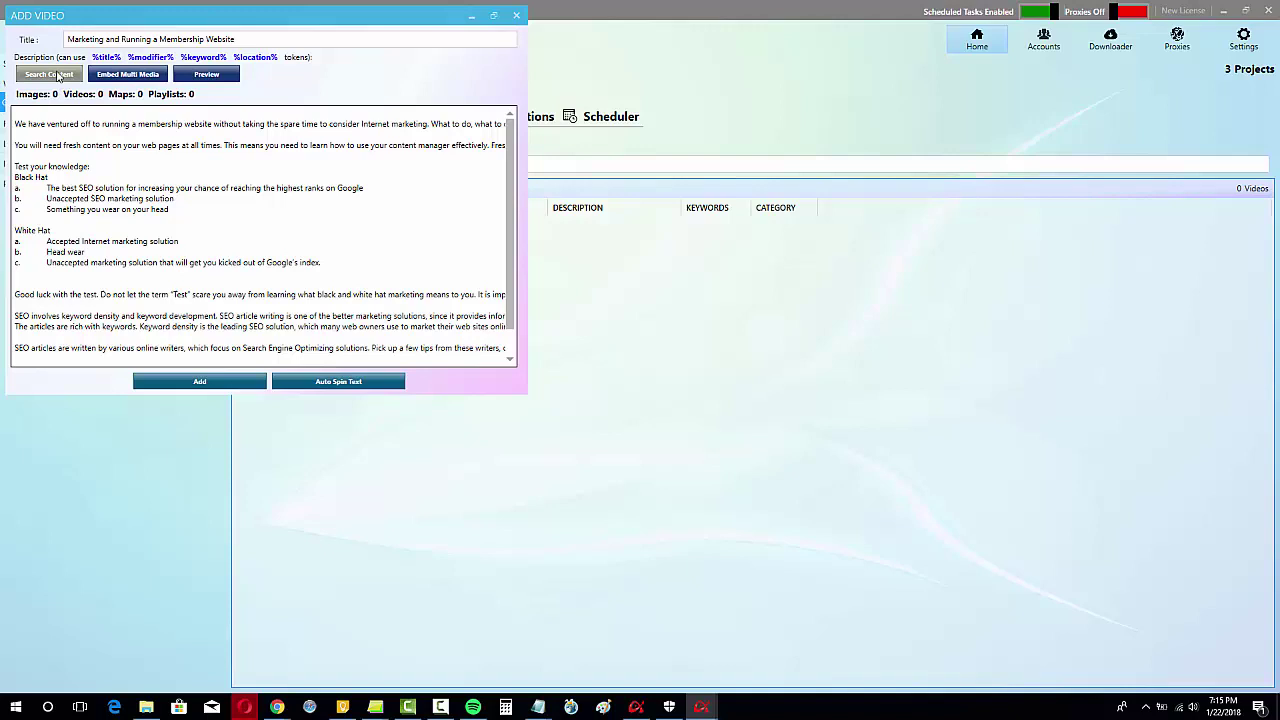
Search for images with the keyword seo and select the one of a hand pointing at the SEO letters for embedding.
click(141, 76)
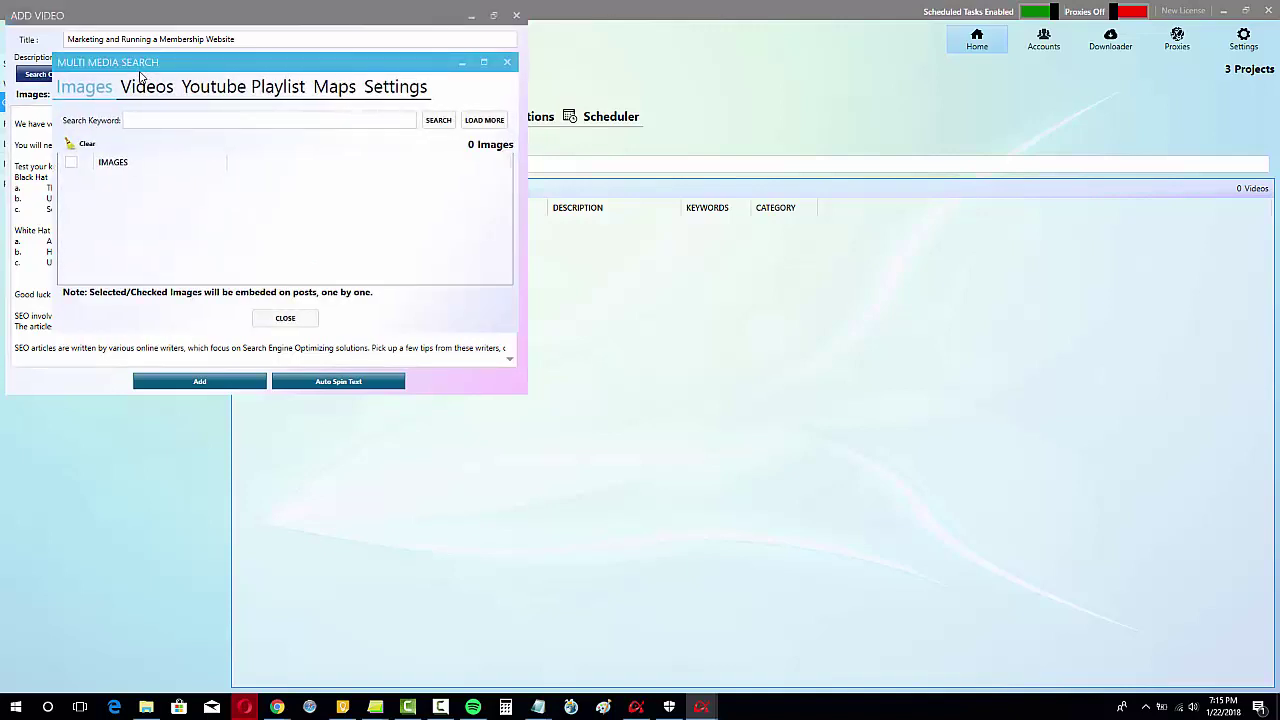
click(167, 118)
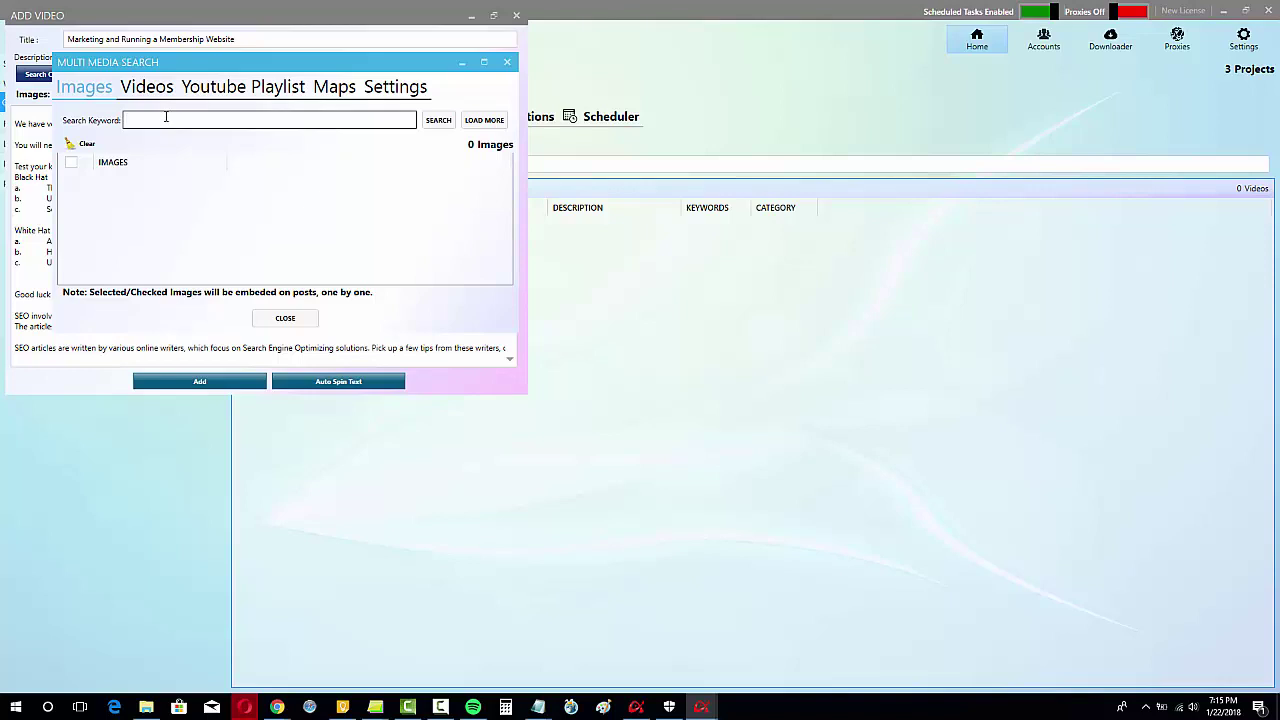
text(seo)
click(440, 123)
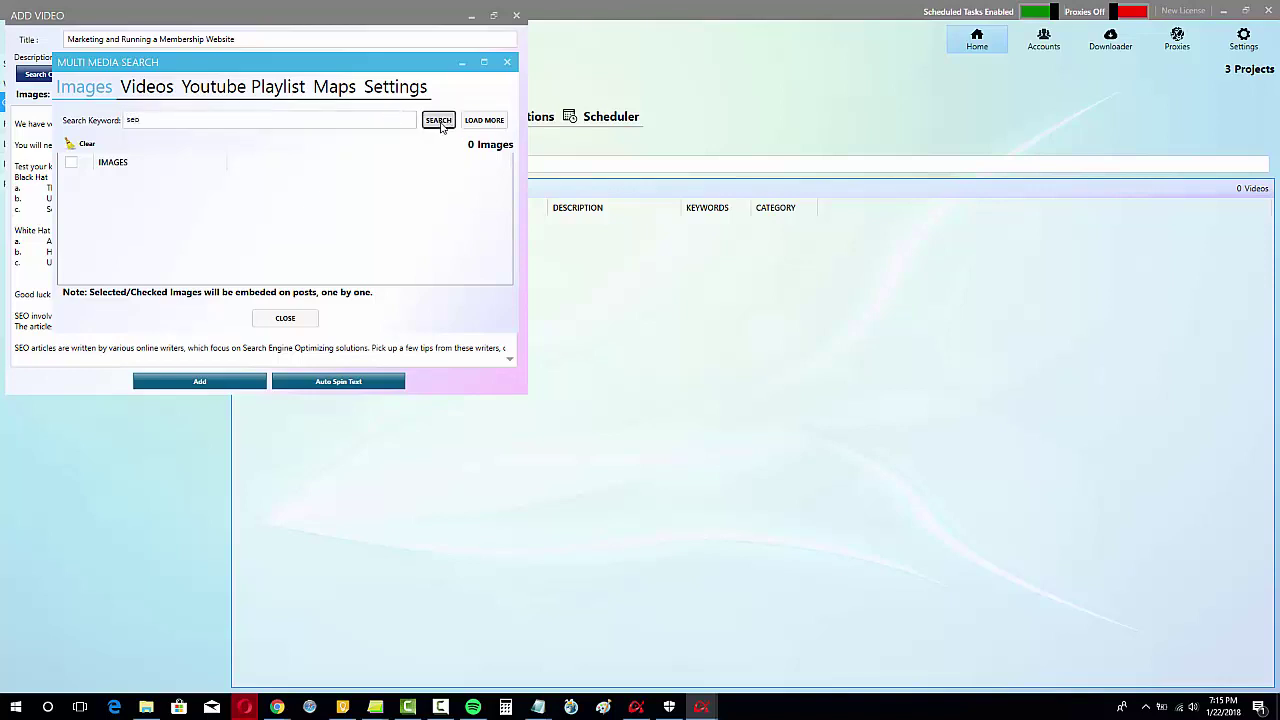
click(484, 62)
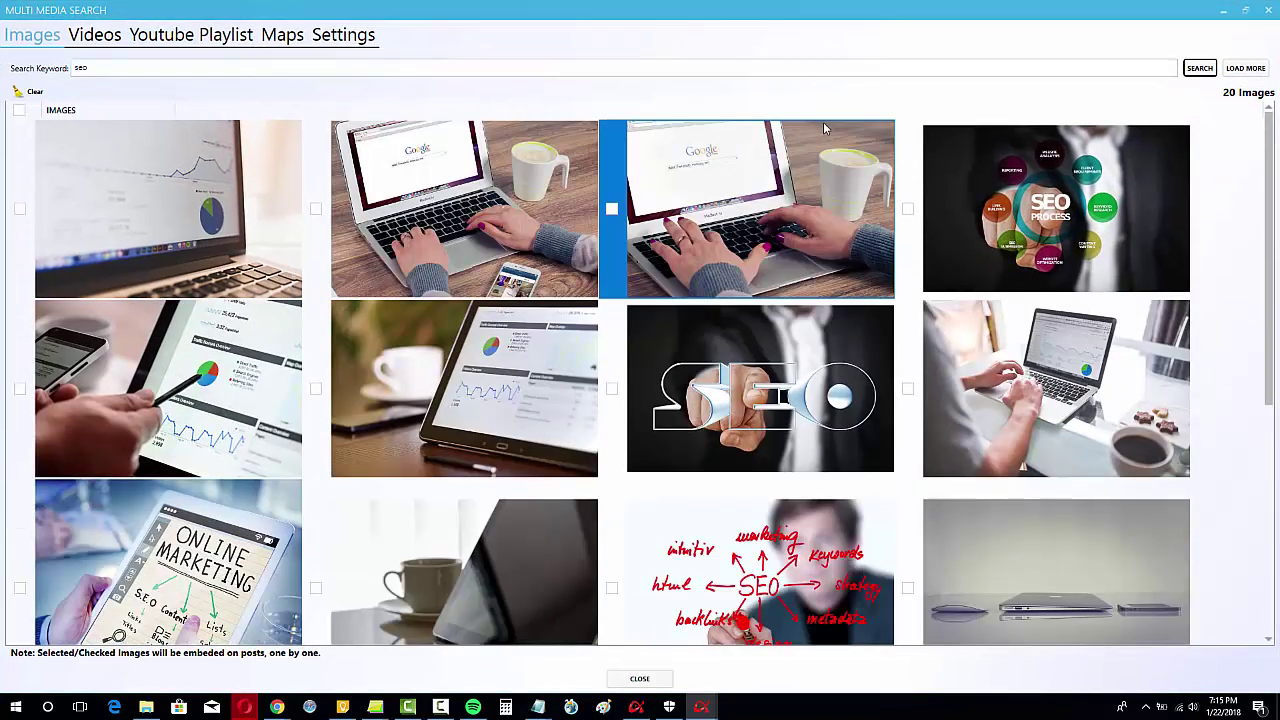
click(612, 390)
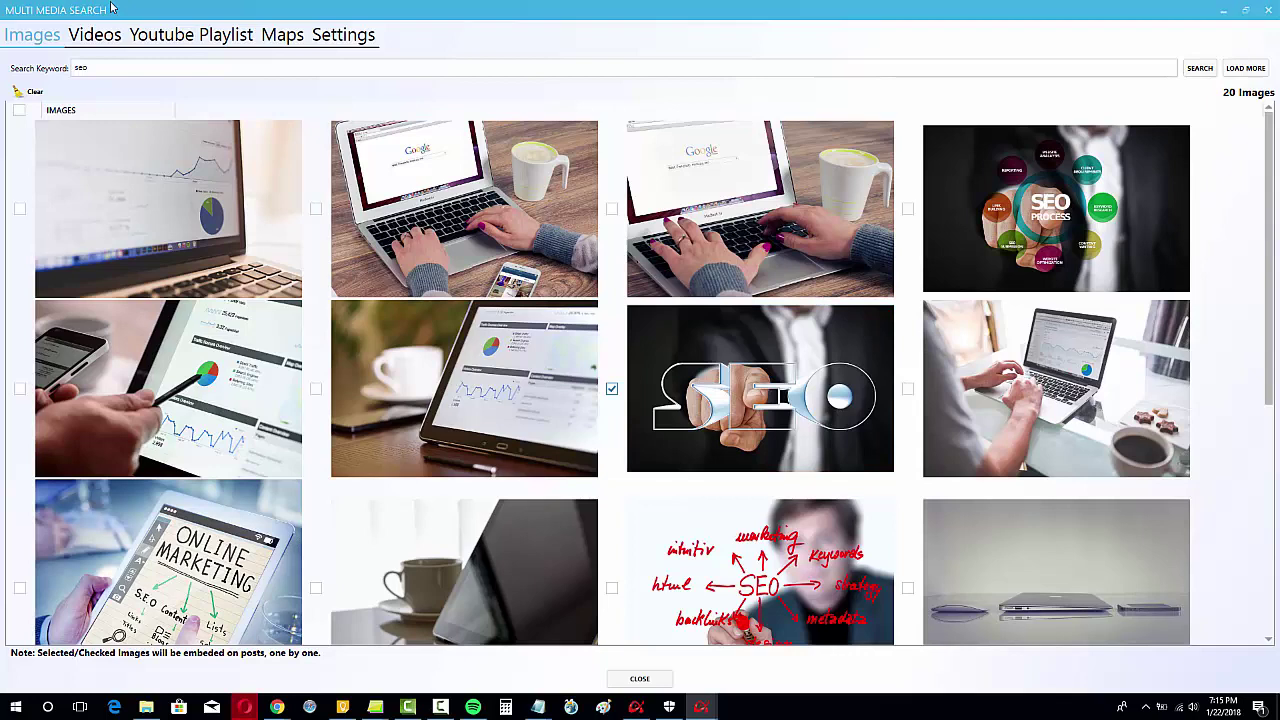
Browse the videos of the channel kissimorg and select "Niche Ripping For Adsense BONUS" for embedding.
click(112, 38)
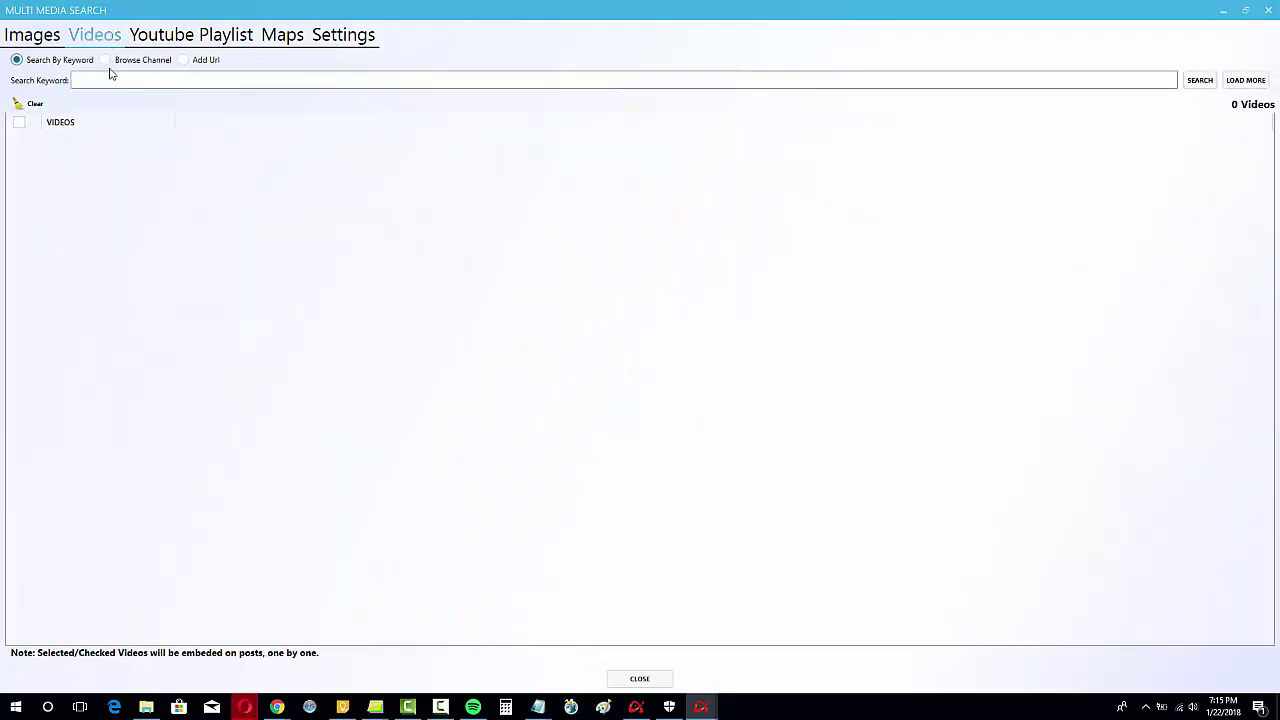
click(104, 59)
click(122, 78)
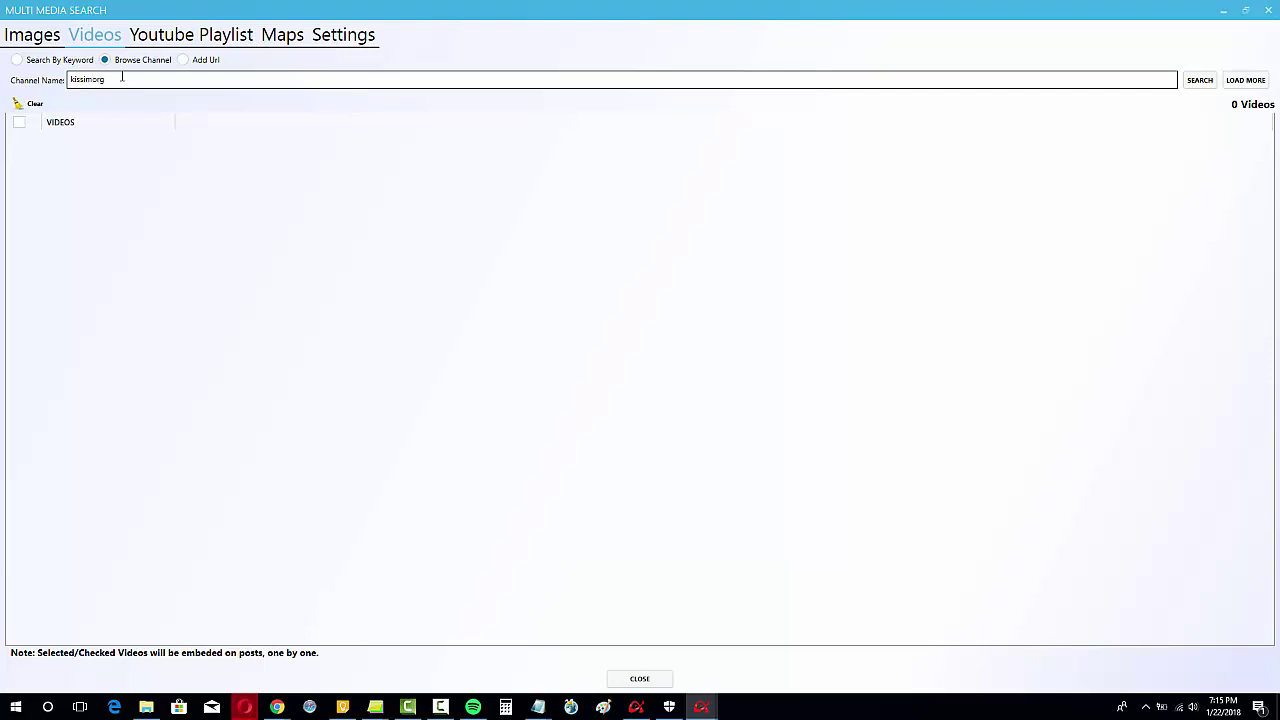
click(1198, 82)
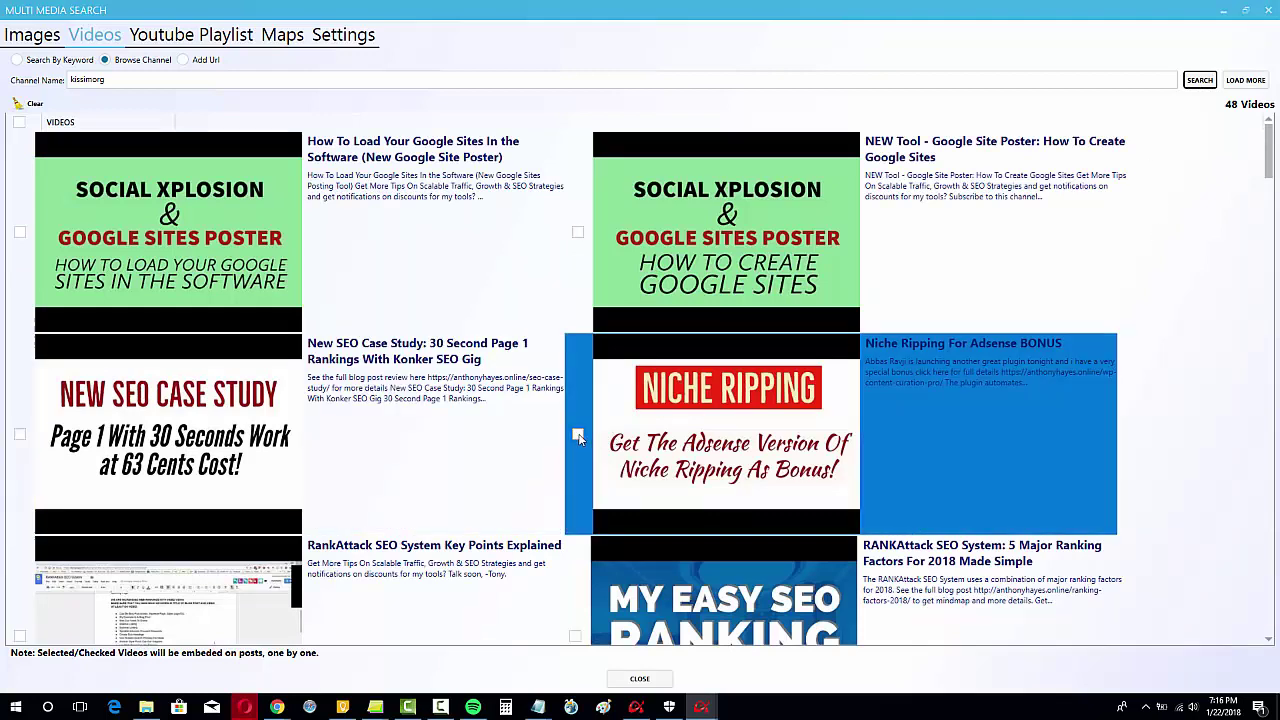
click(578, 434)
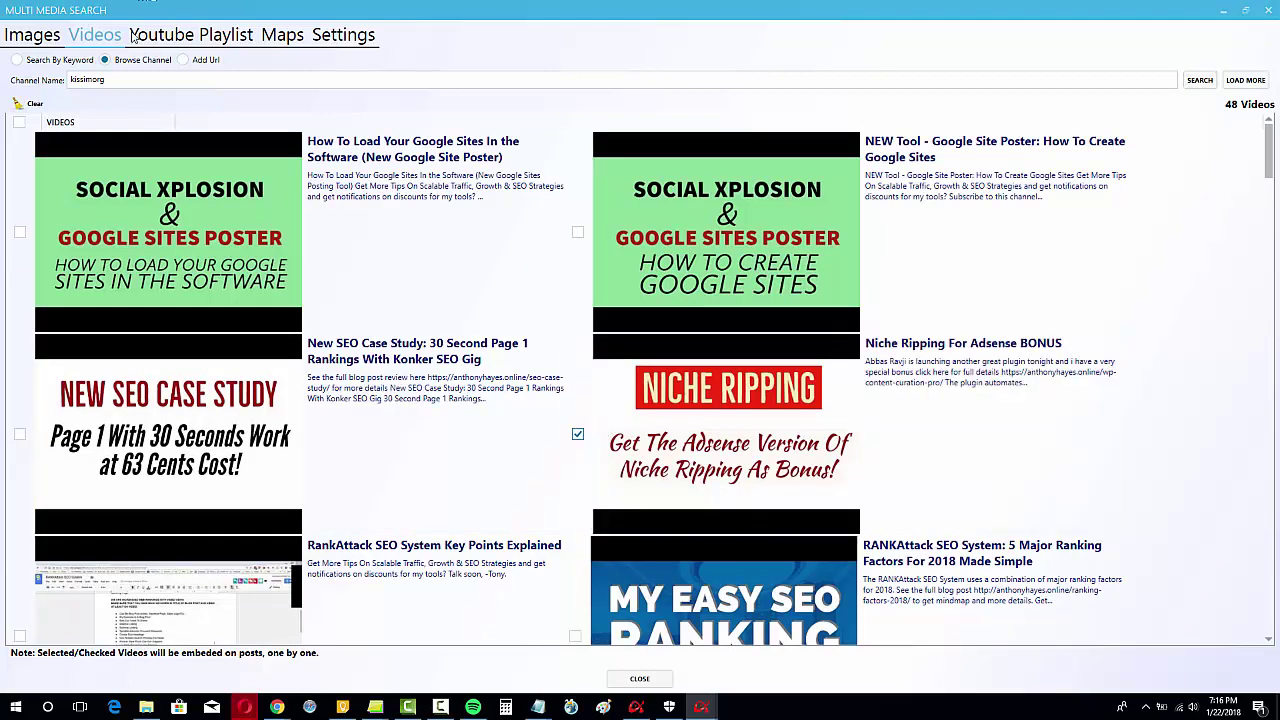
Look up KISS Internet Marketing Pattaya as a map location and add the suggested address to the locations for embedding.
click(282, 38)
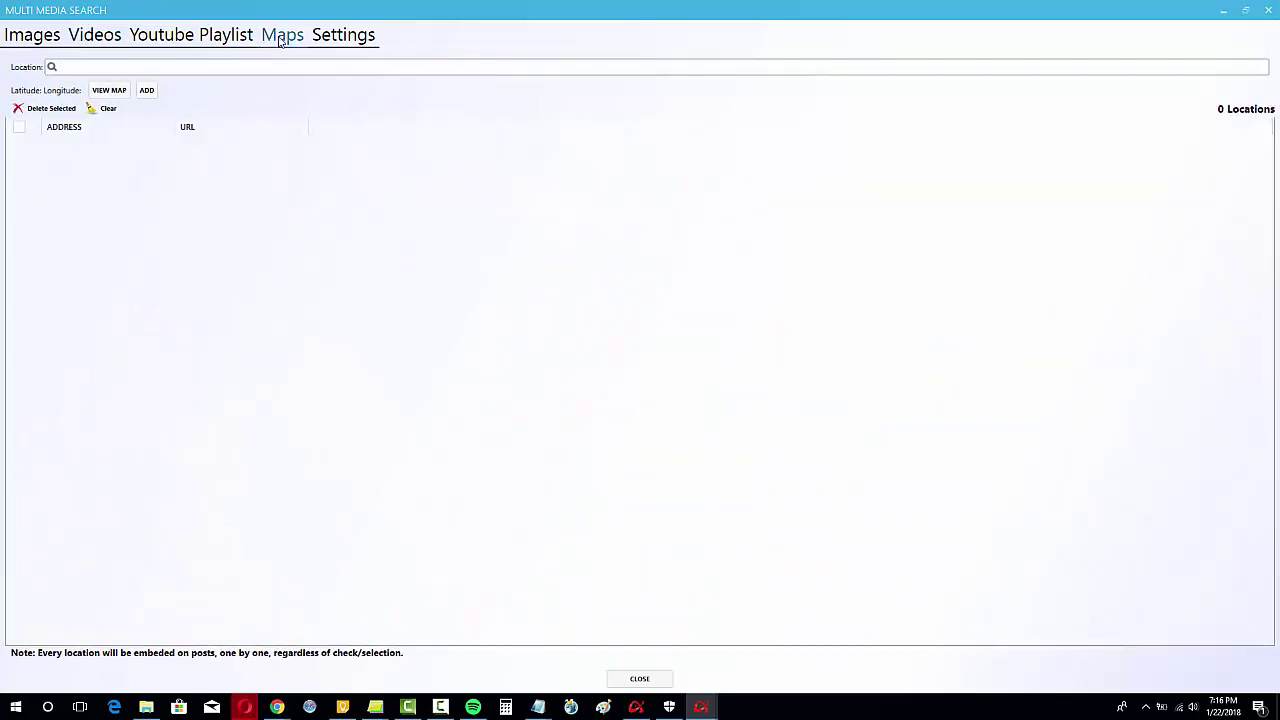
click(102, 68)
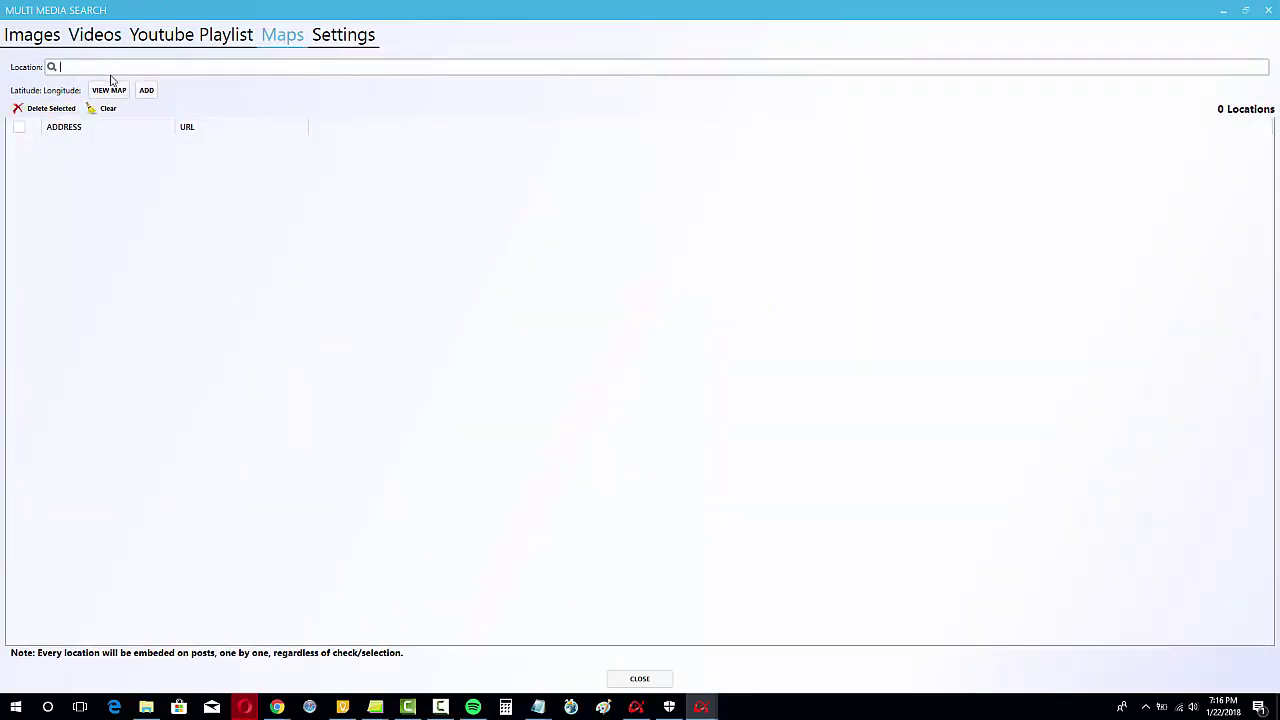
text(kiss i)
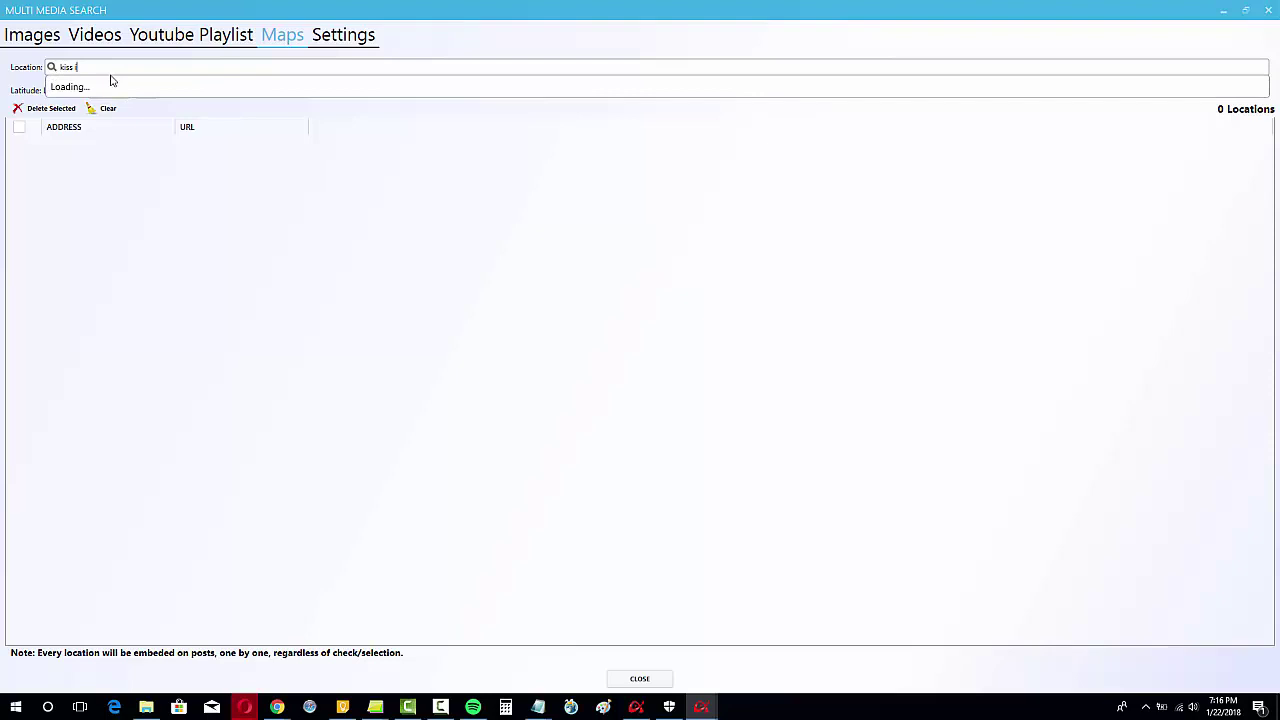
text(nterne)
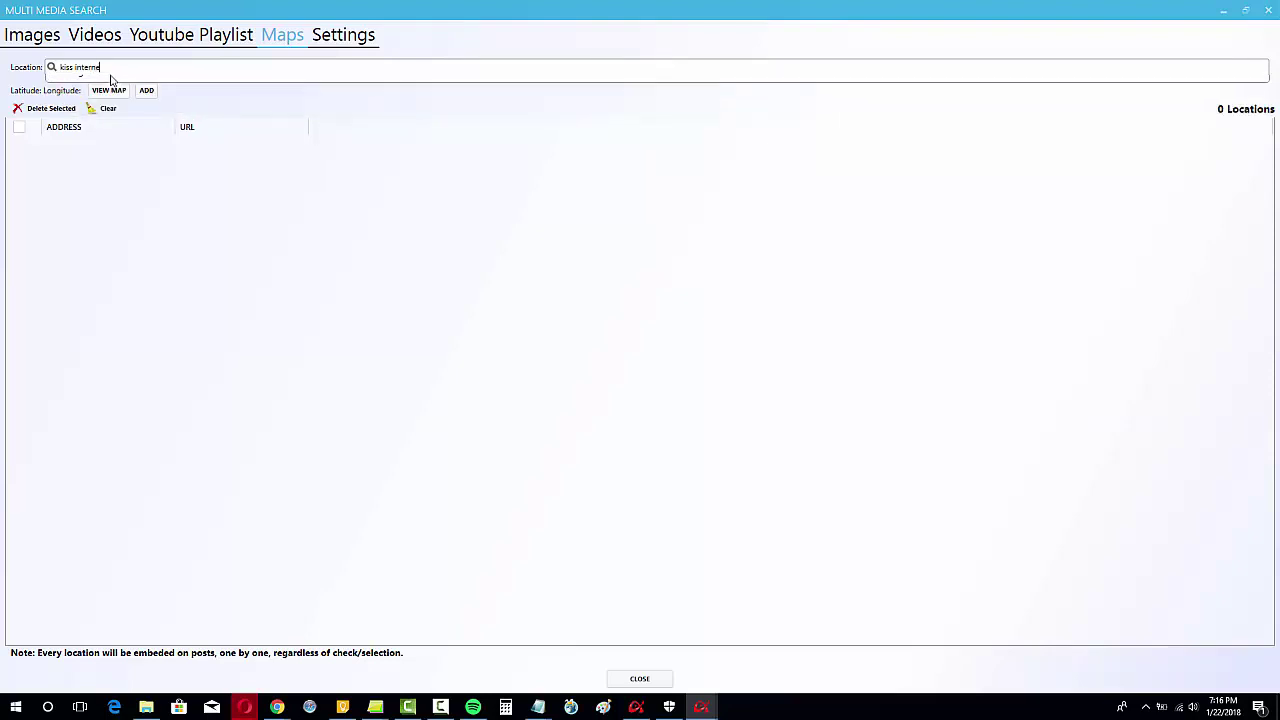
text(t m)
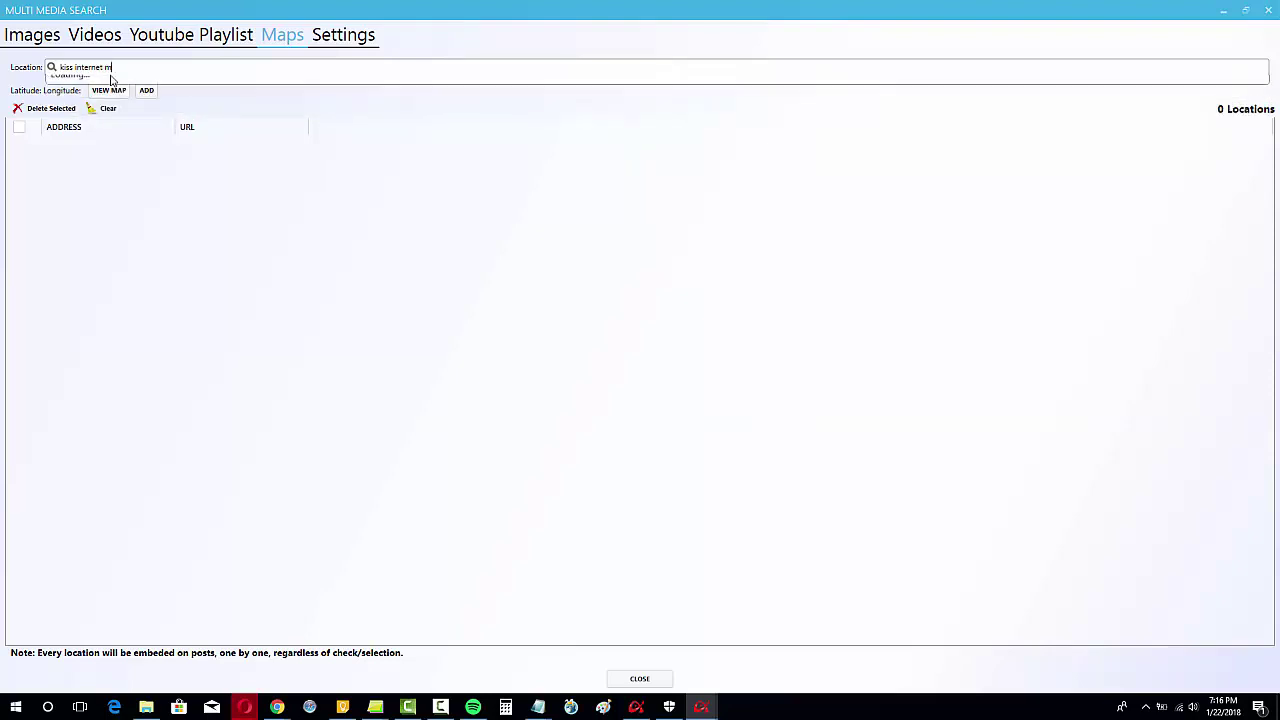
text(arketing pattaya)
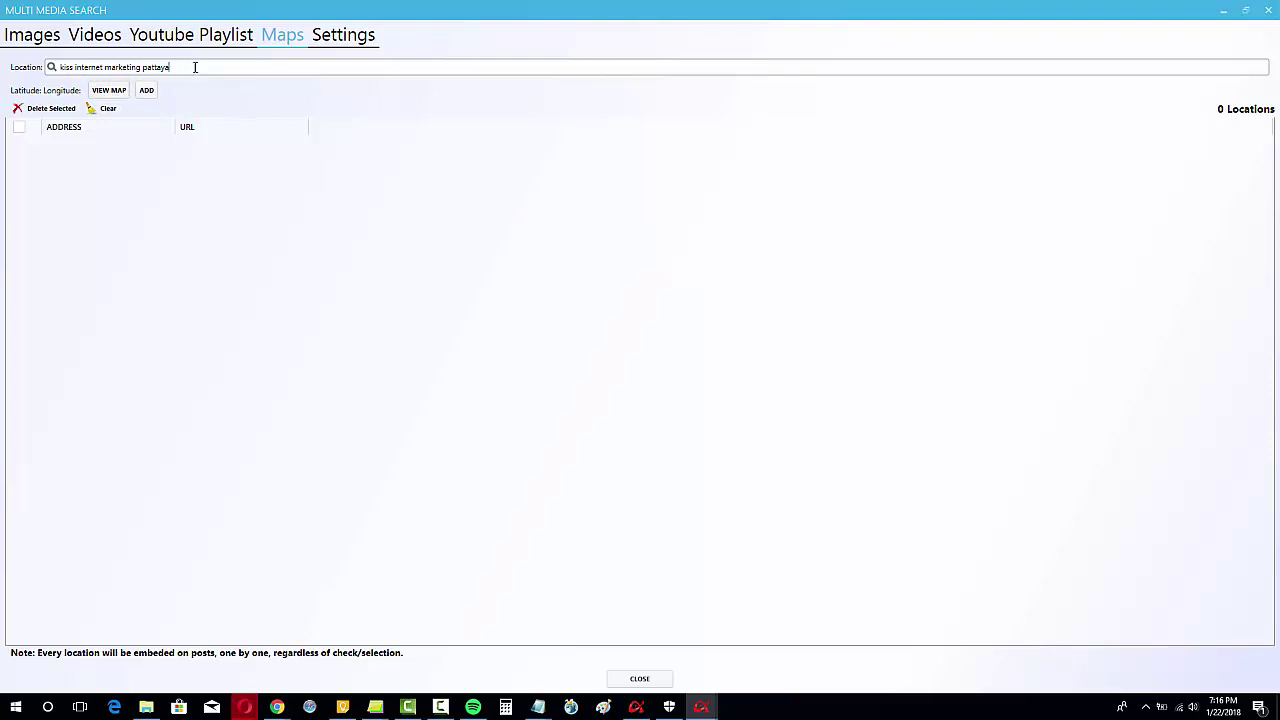
drag(195, 67, 63, 67)
text(kiss)
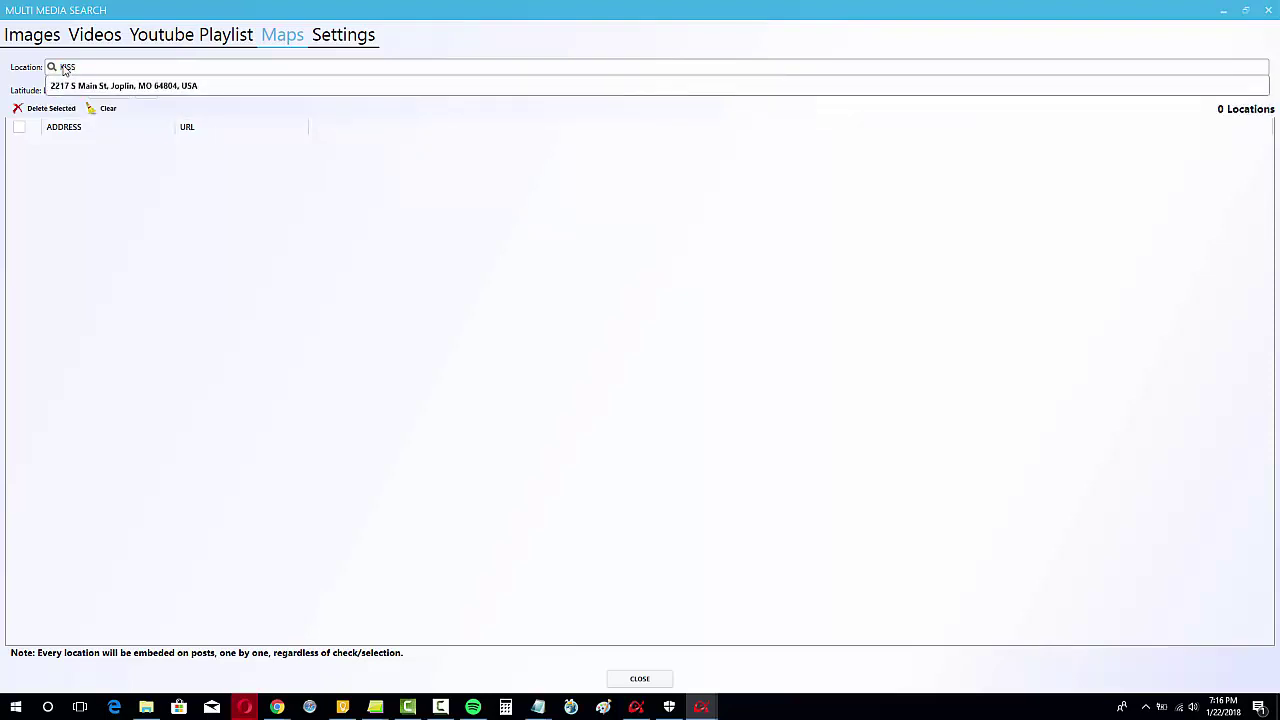
text( inte)
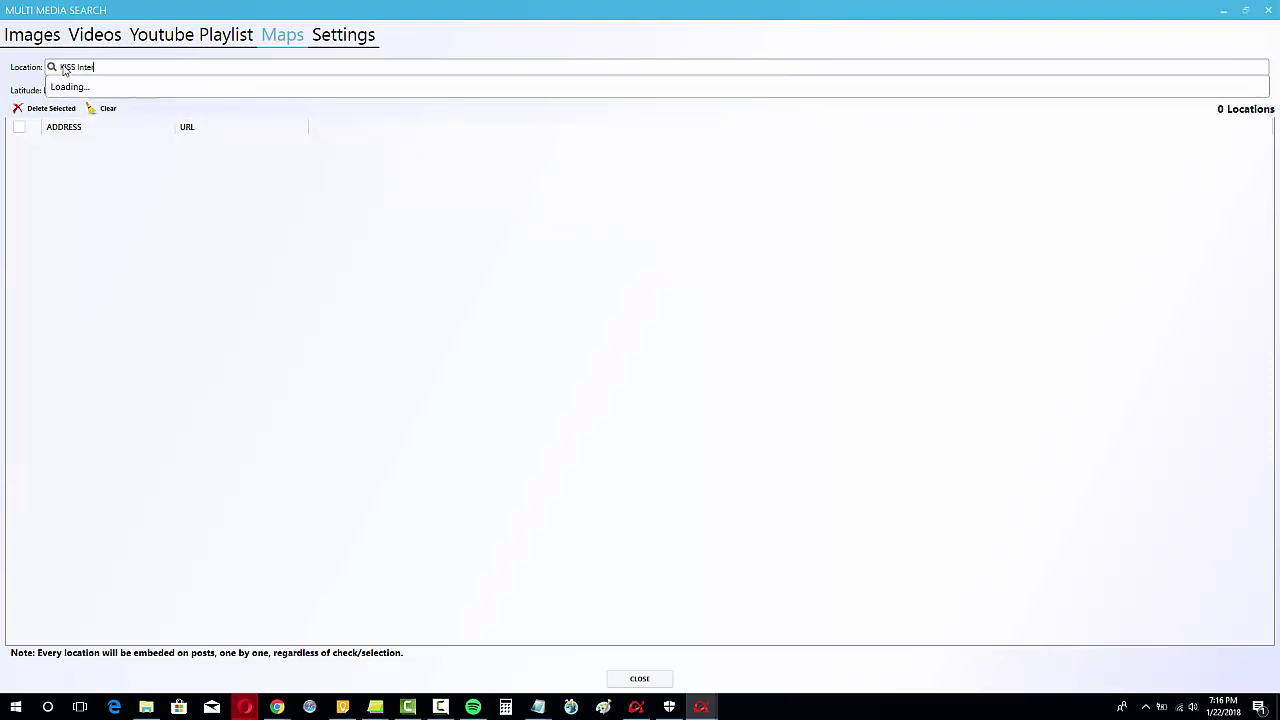
text(rnet Marketing)
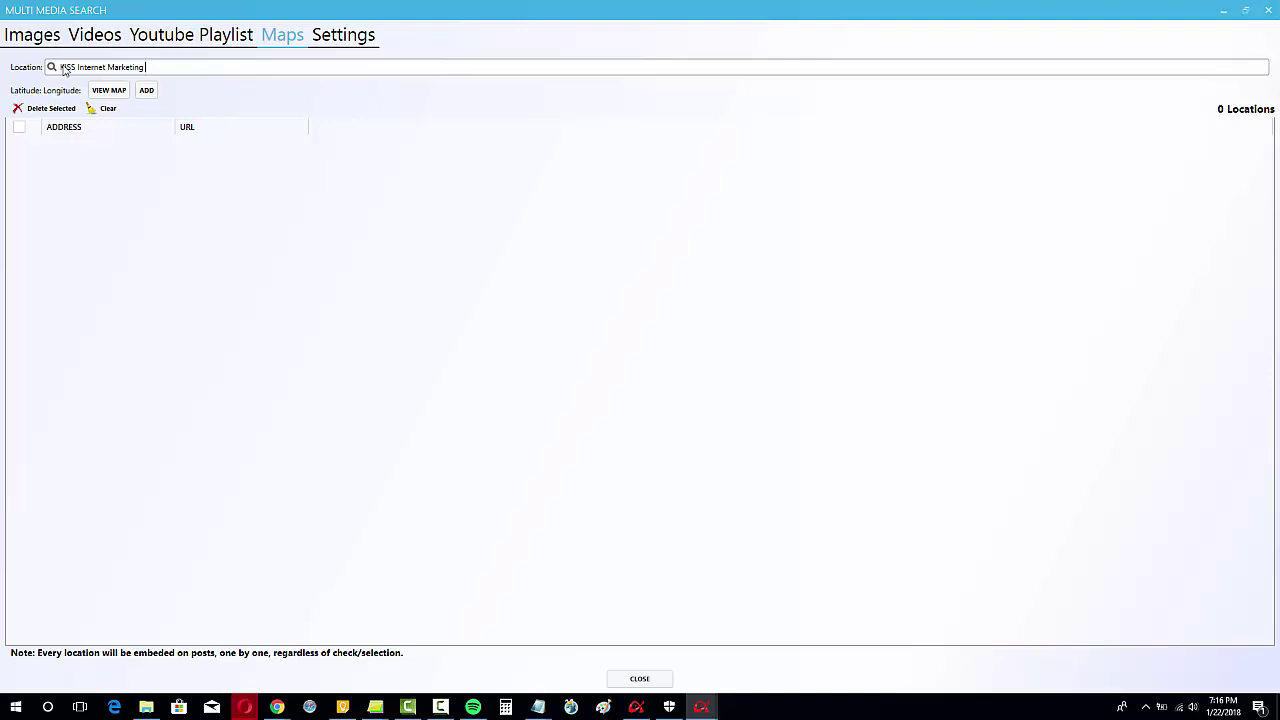
text( Patta)
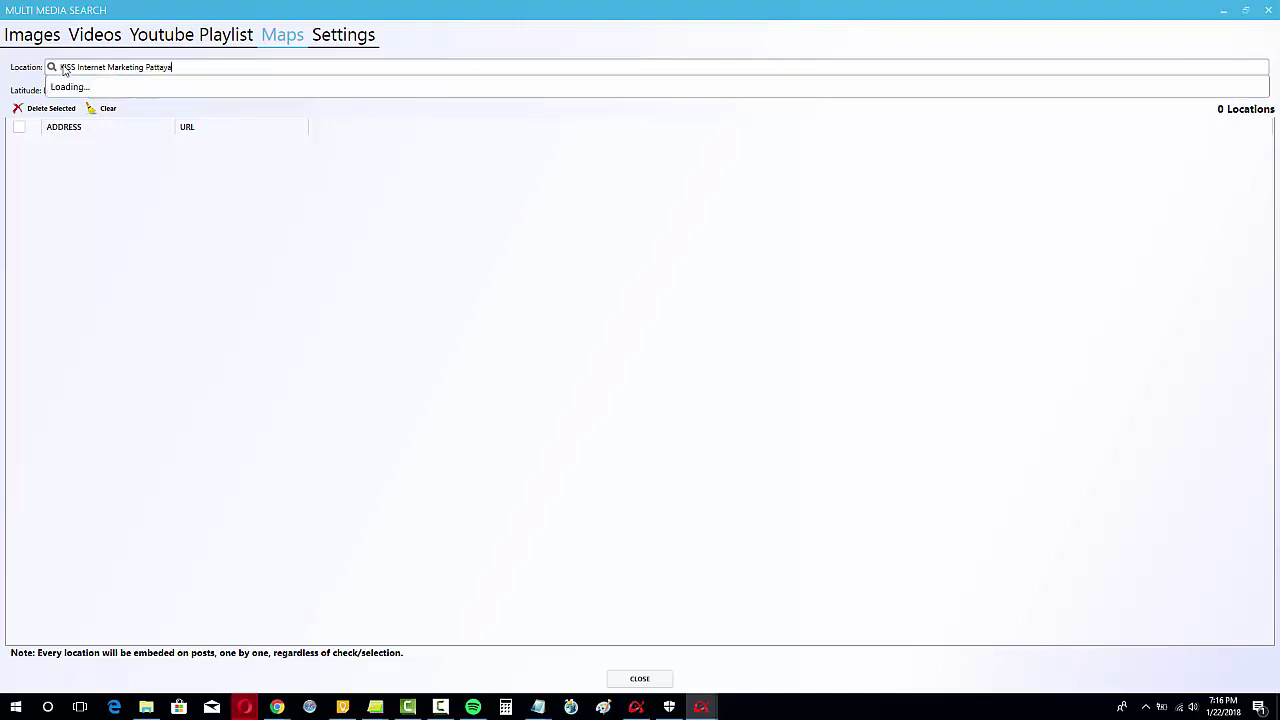
text(ya)
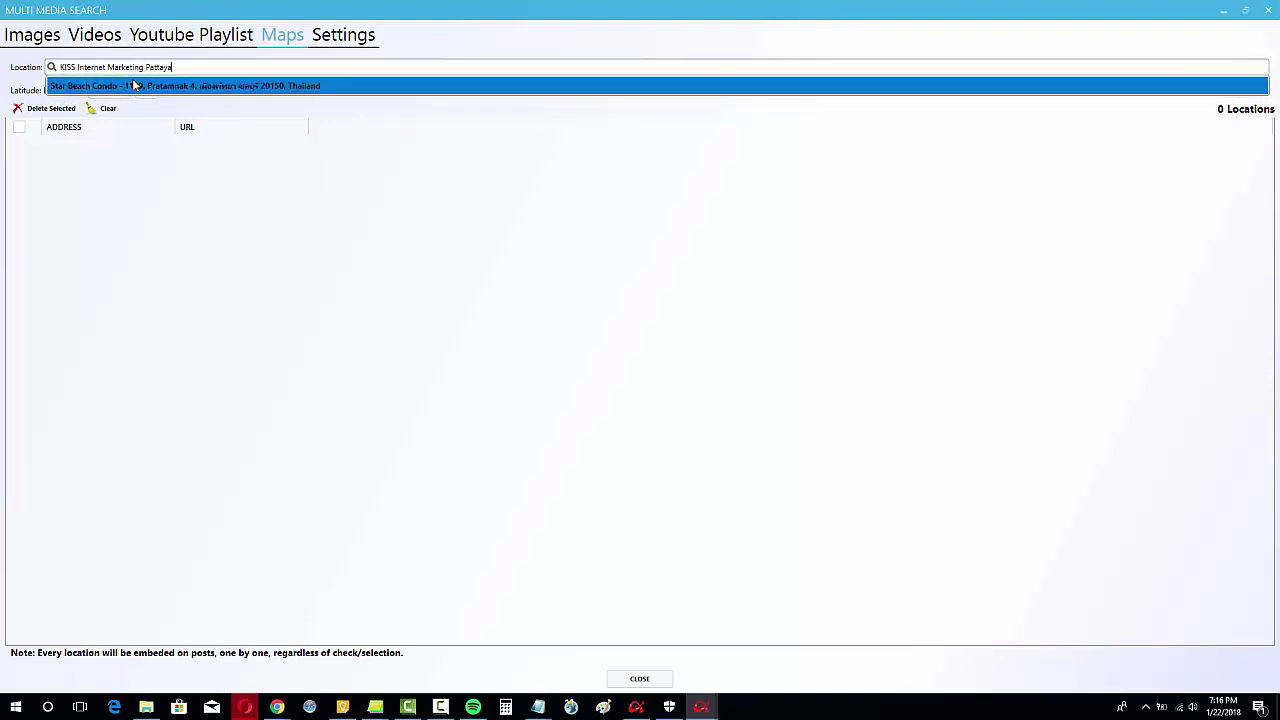
click(134, 86)
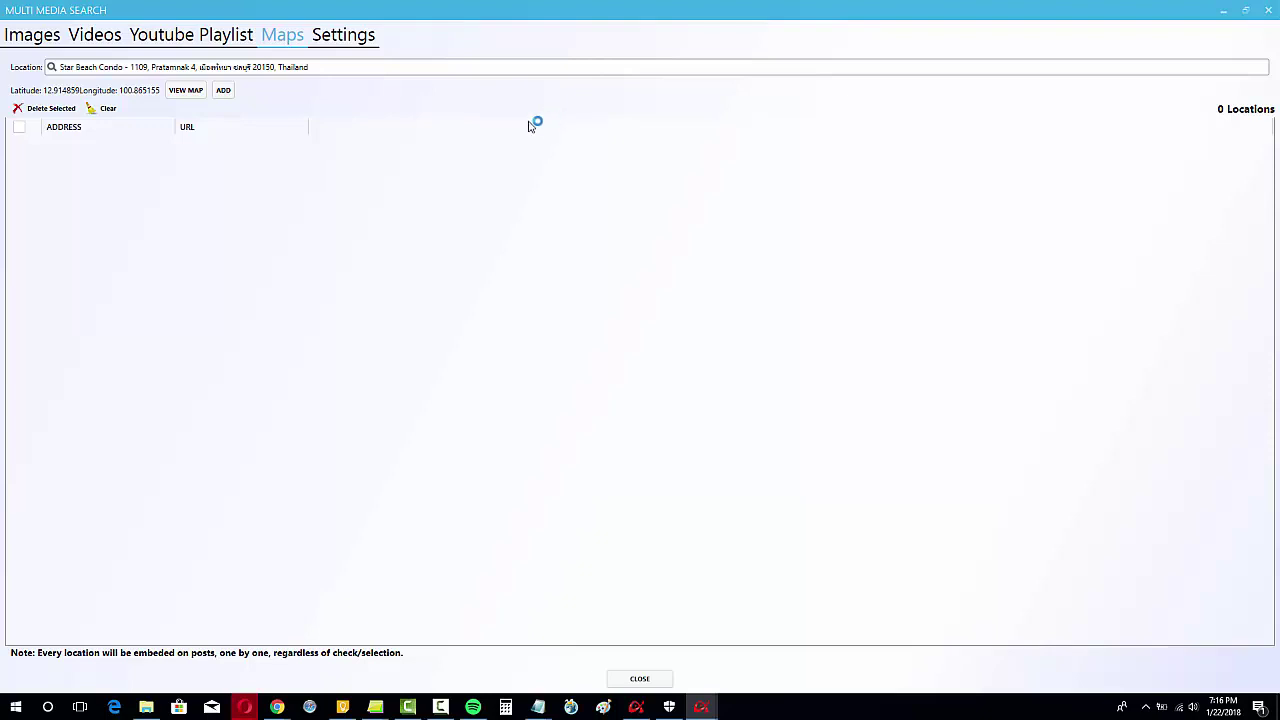
click(222, 90)
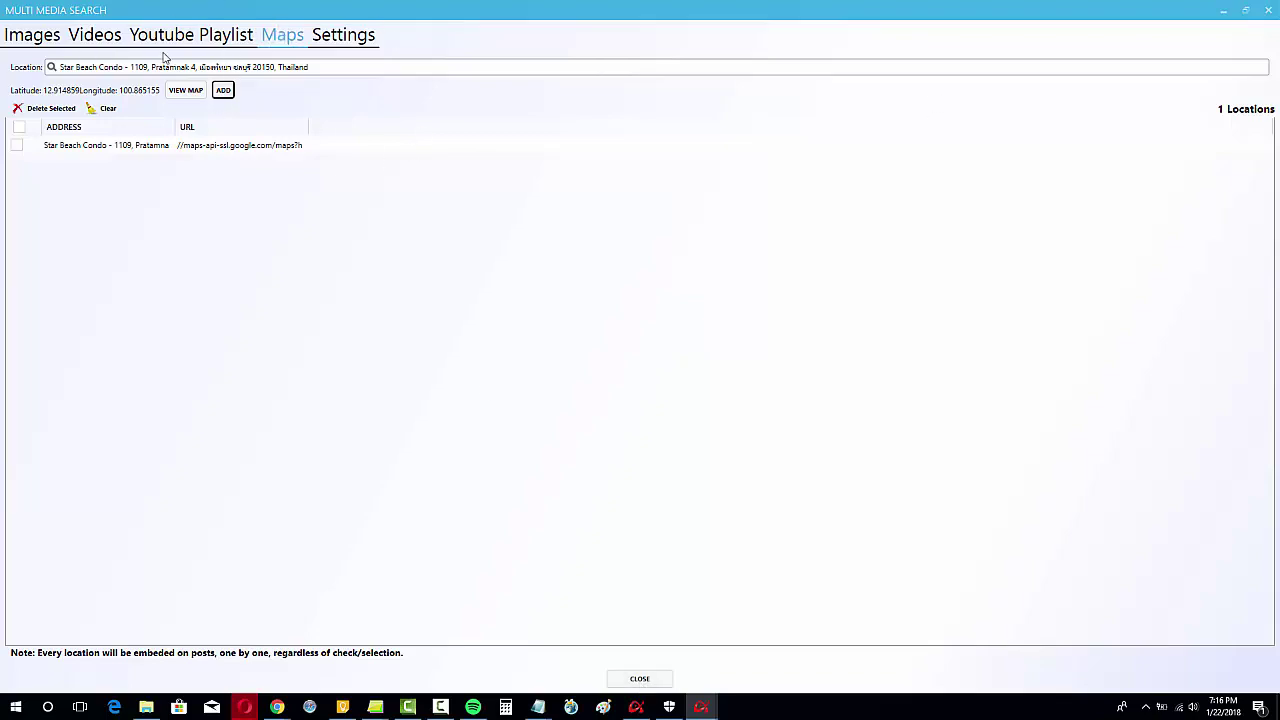
Recheck the video and the SEO image selected for embedding in the post.
click(112, 37)
click(659, 221)
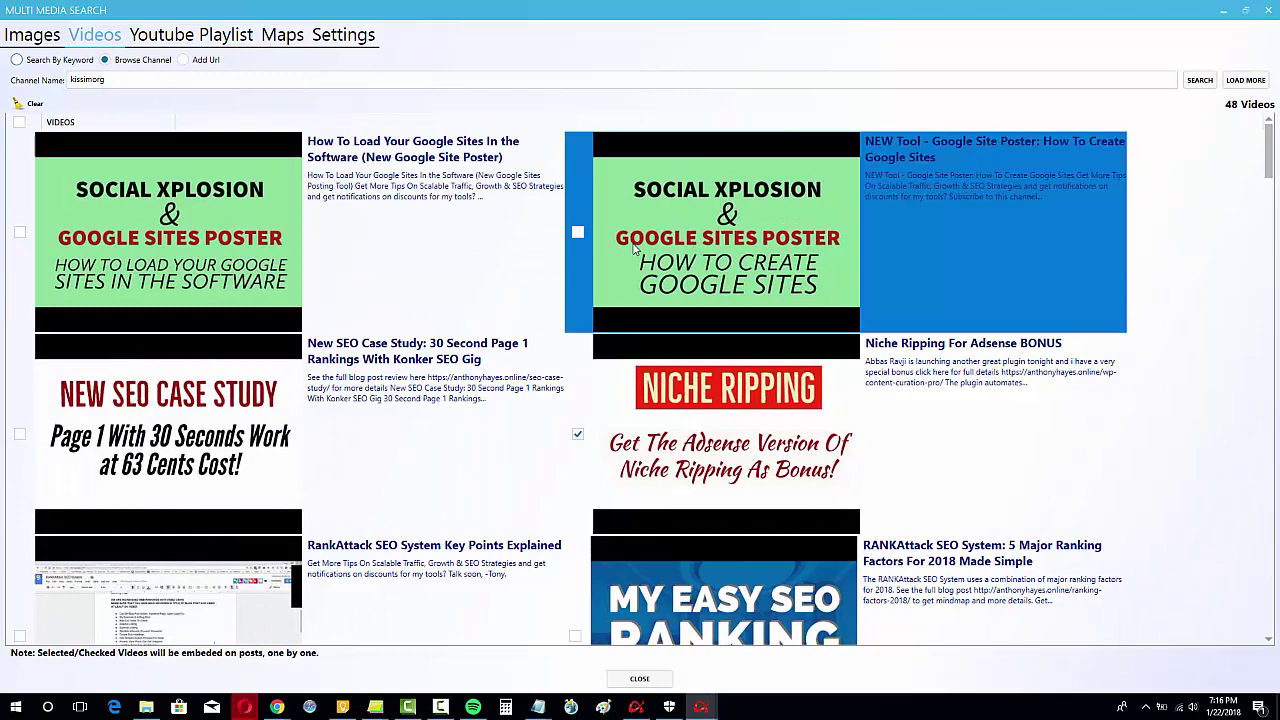
click(585, 390)
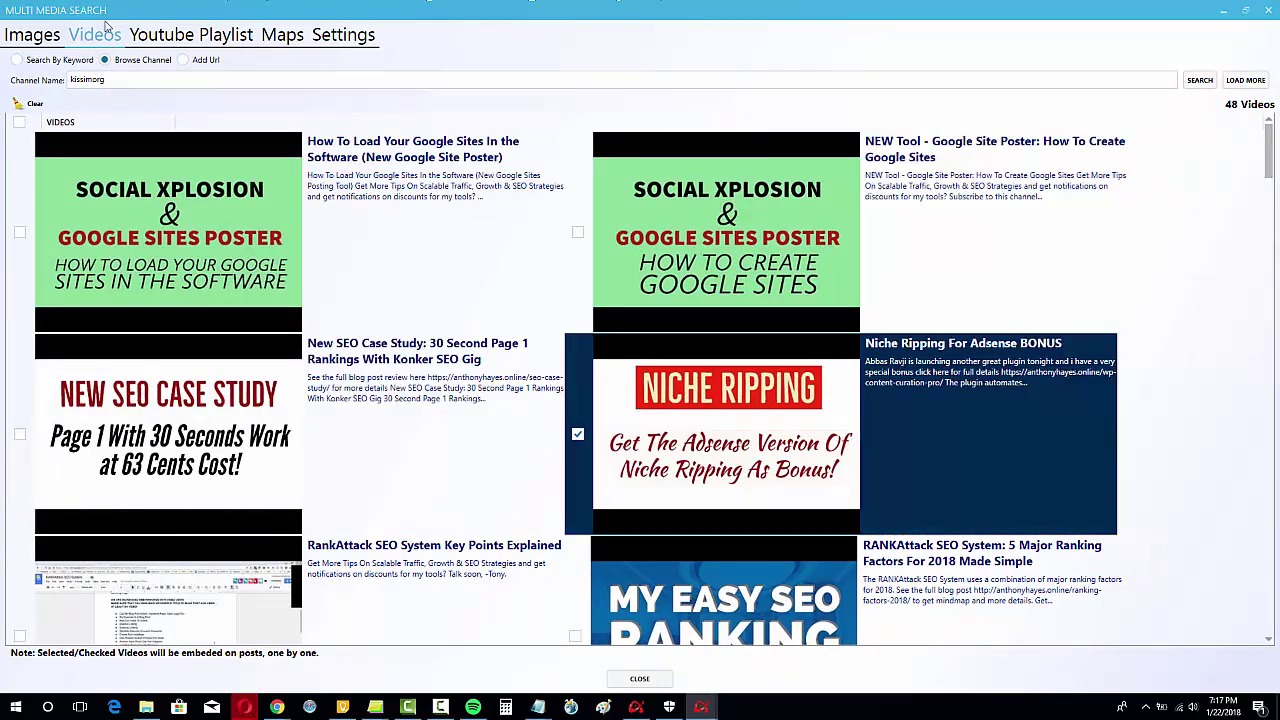
click(32, 35)
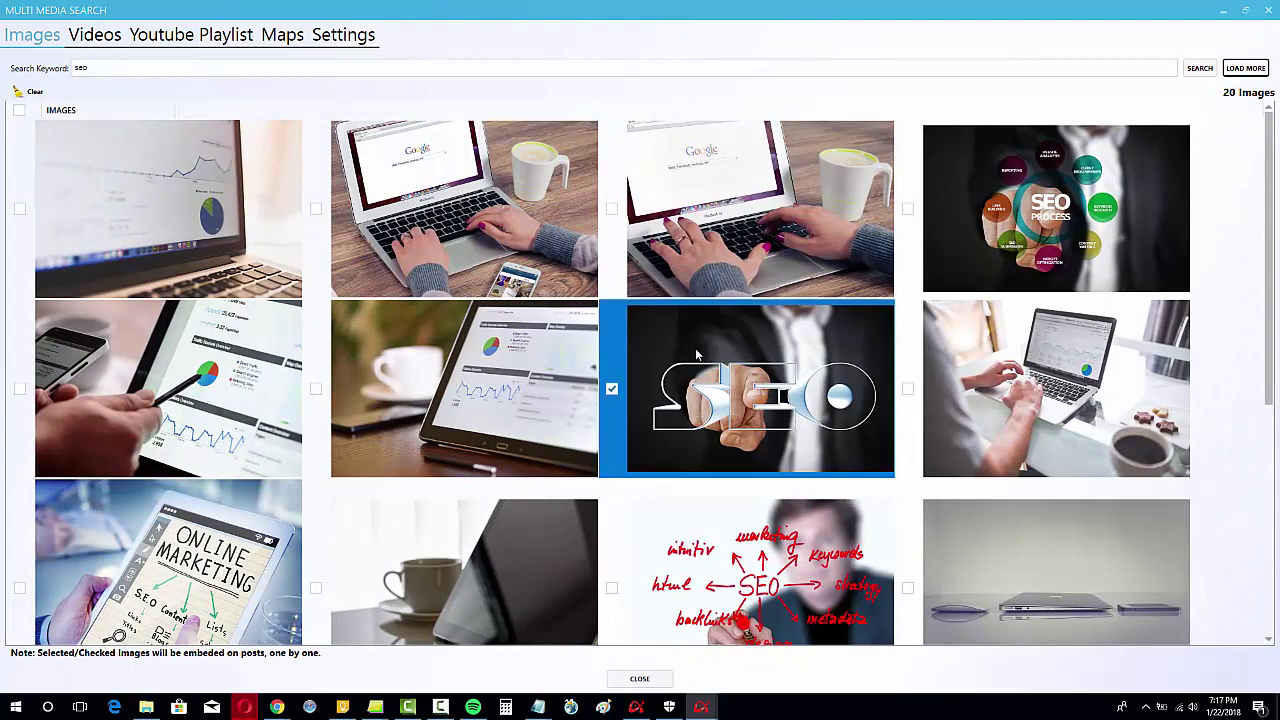
click(620, 347)
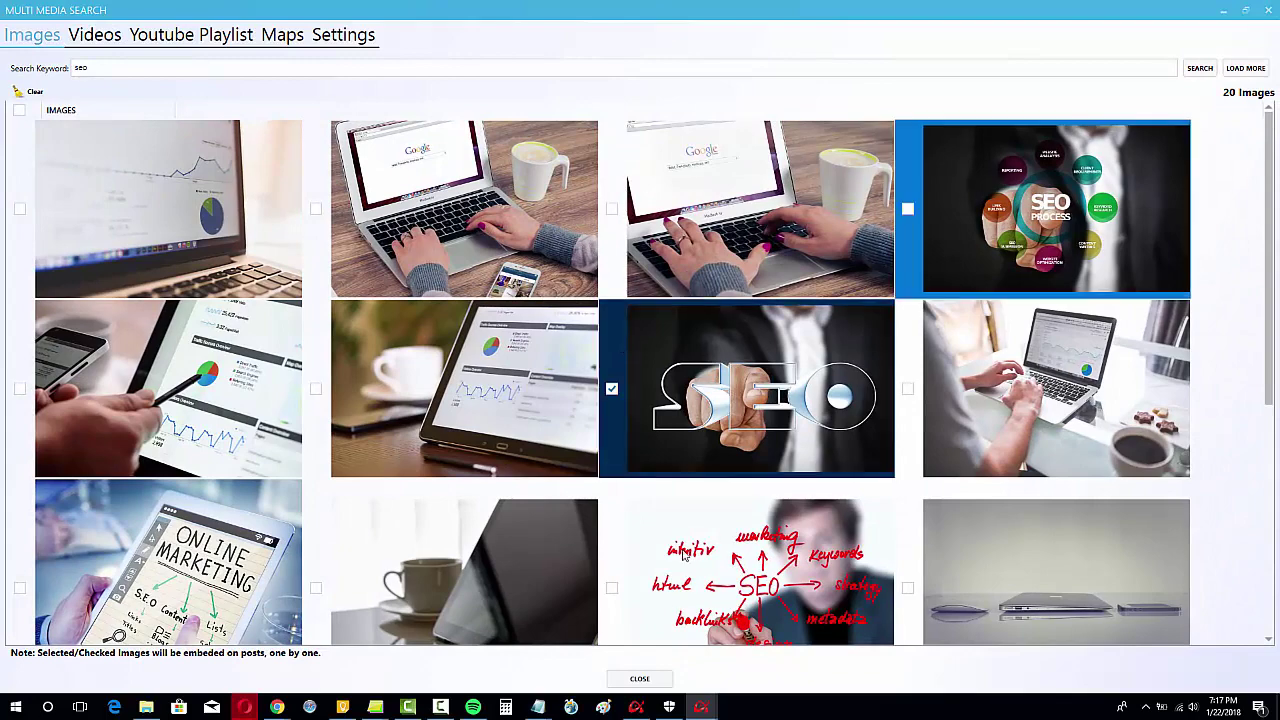
Close the multimedia search and add the finished post to the project's post list.
click(636, 679)
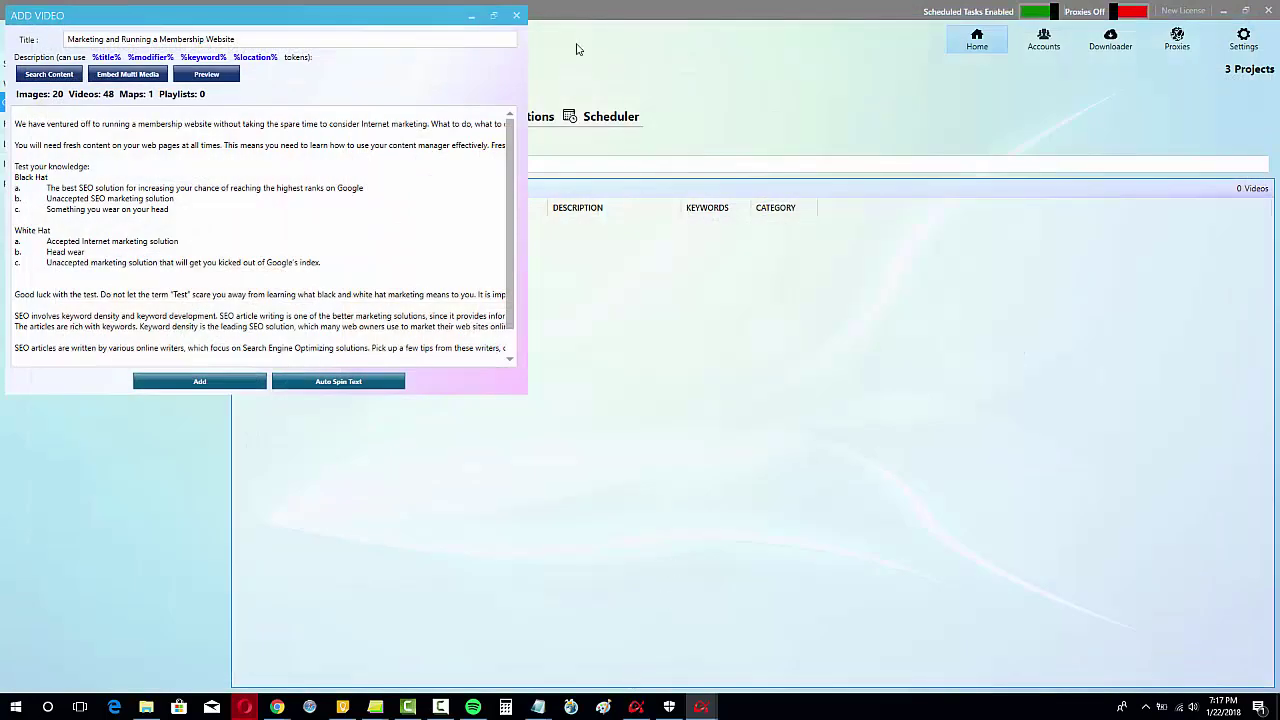
click(200, 383)
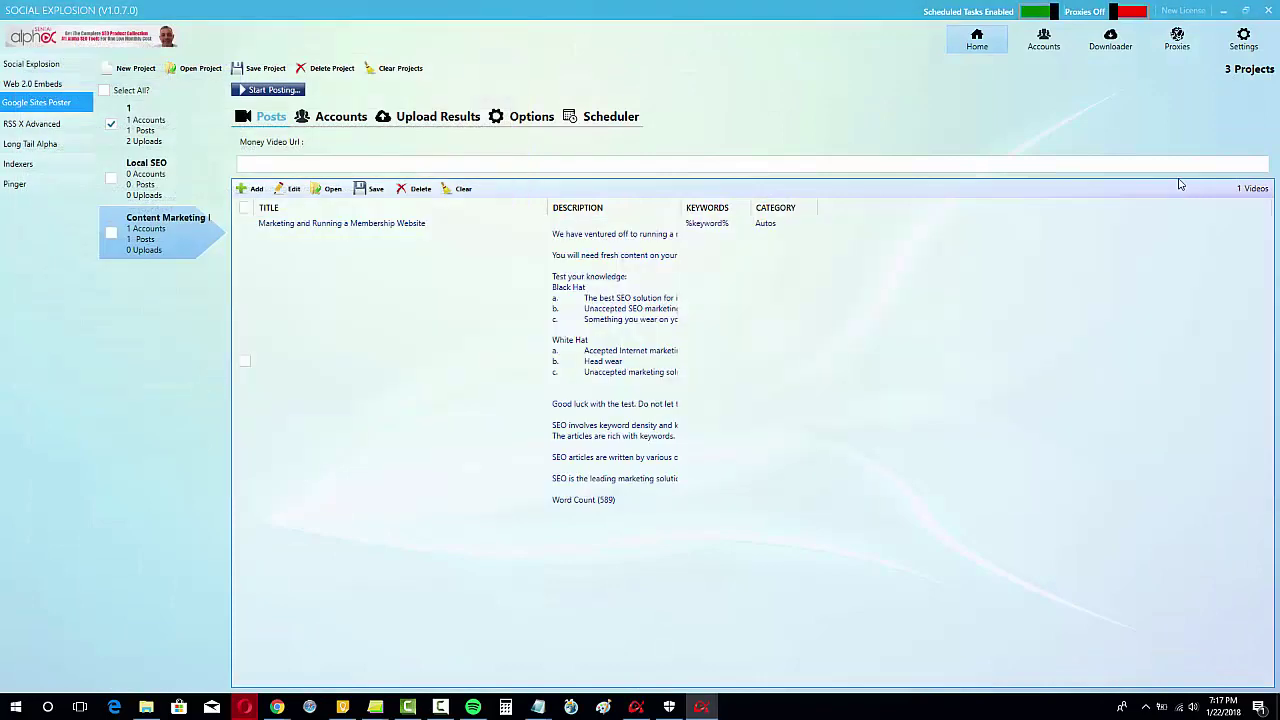
click(497, 313)
click(385, 160)
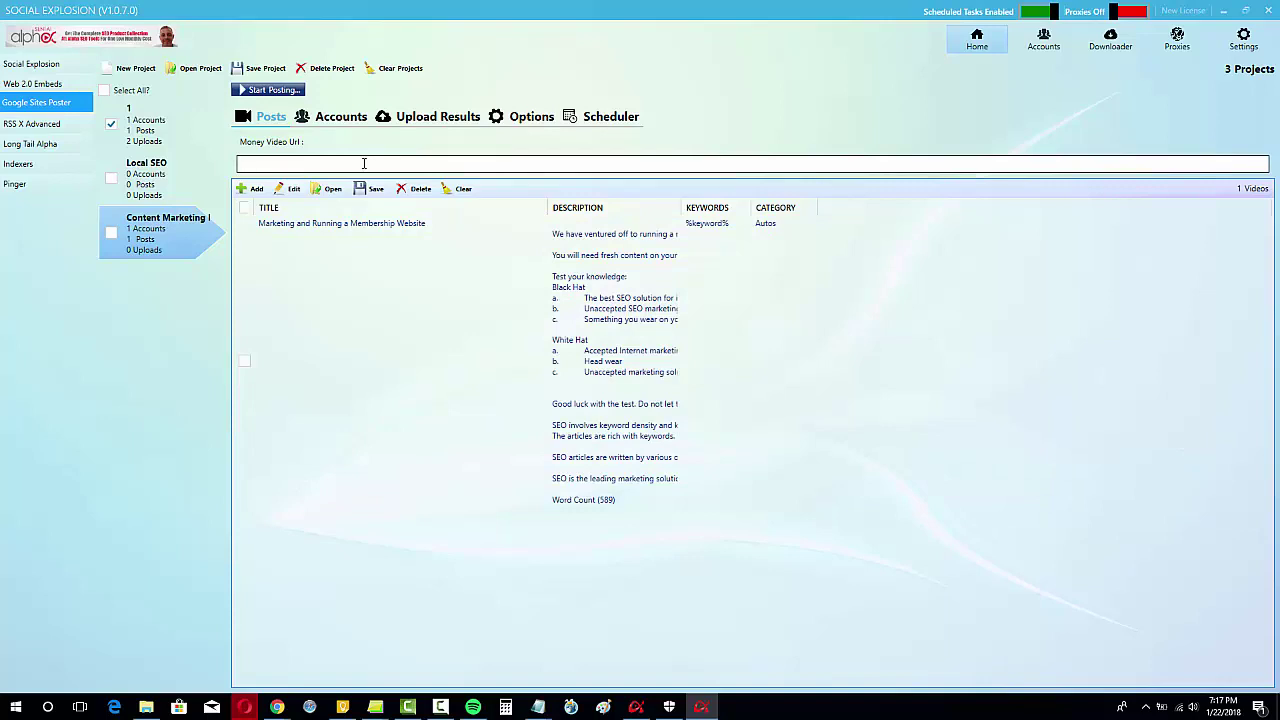
text(https://anth)
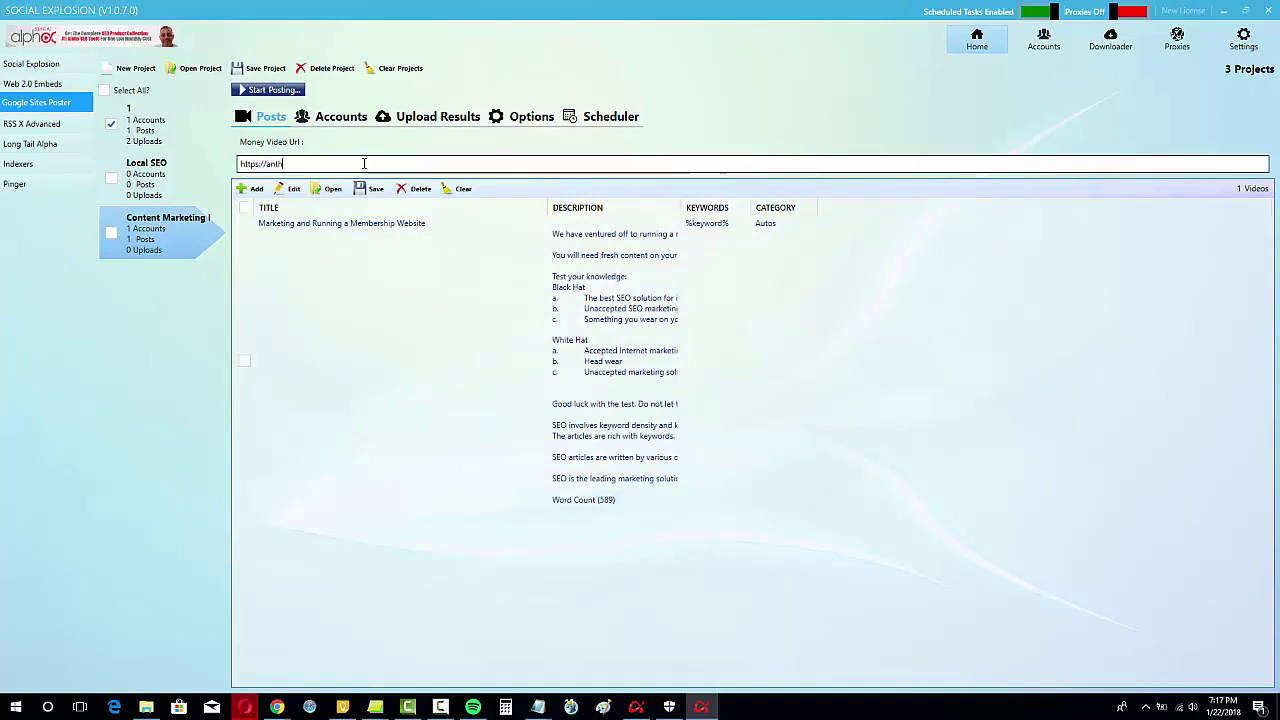
text(onyhayes.online/)
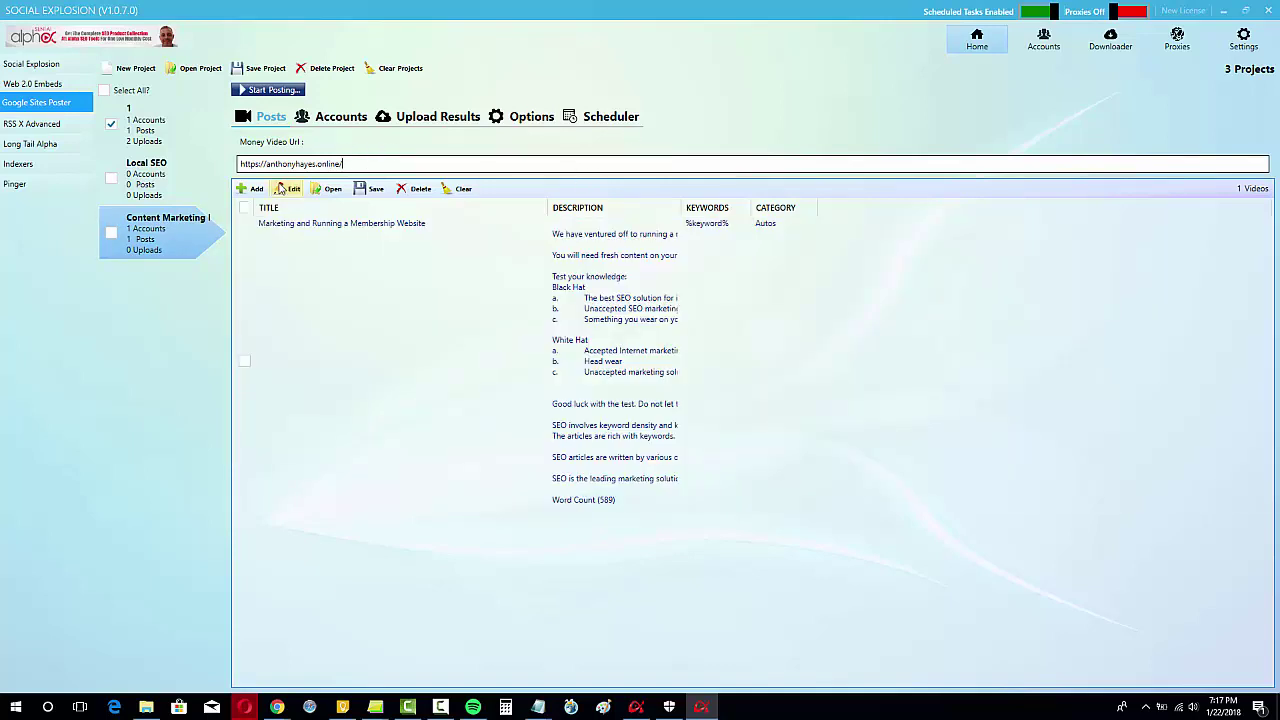
Enable pinging and indexing of URLs after uploading and disable the Make Linkwheel option for the project.
click(550, 117)
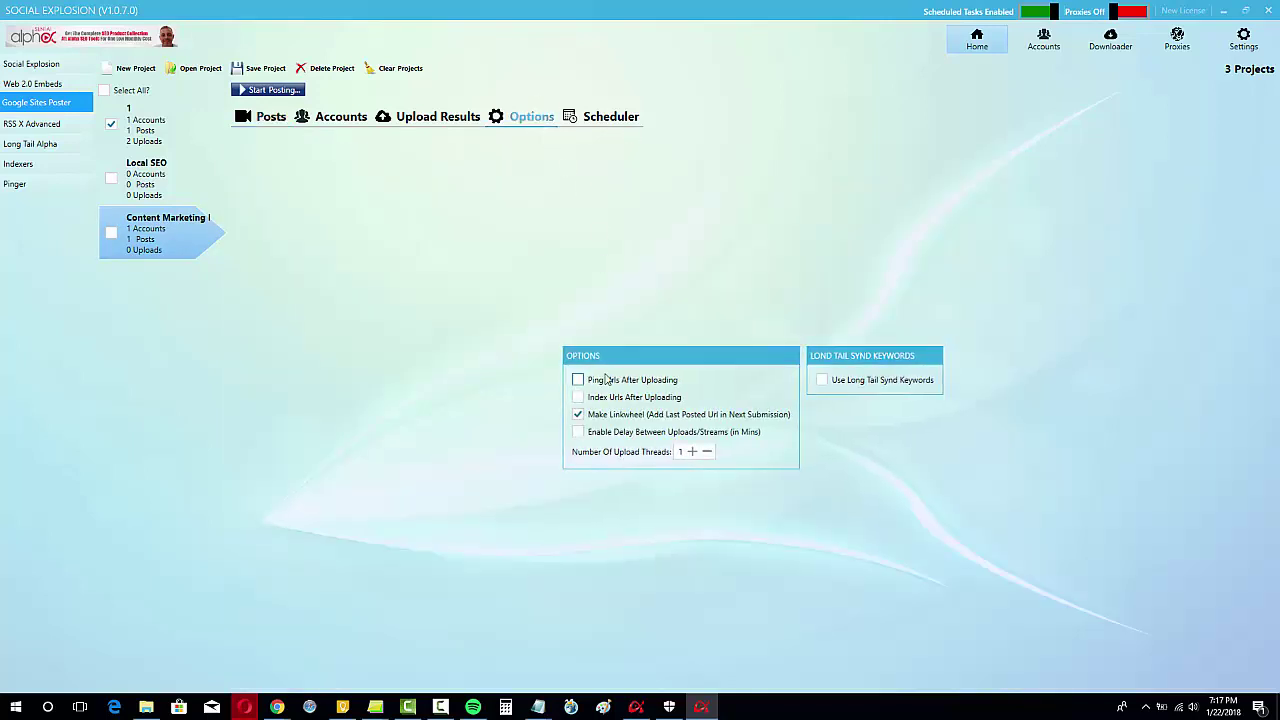
click(578, 380)
click(578, 397)
click(577, 415)
Recheck the project's post and start posting it to the Google Site.
click(288, 92)
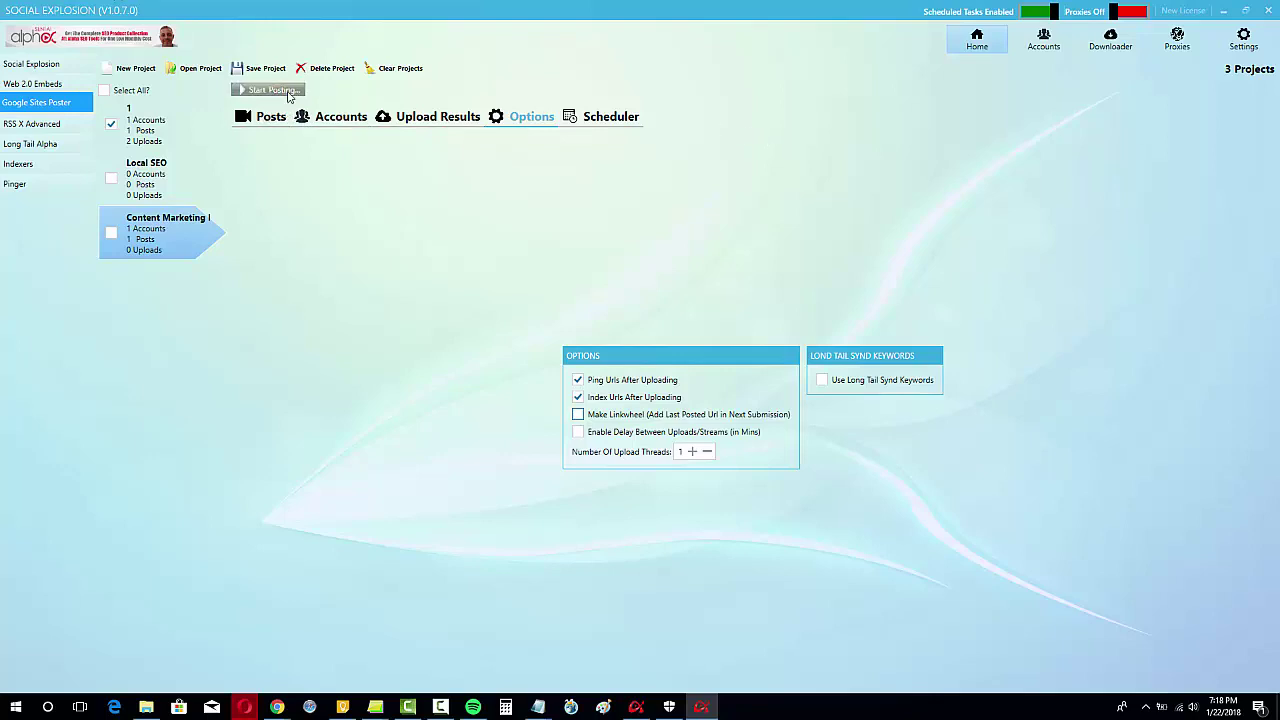
click(270, 116)
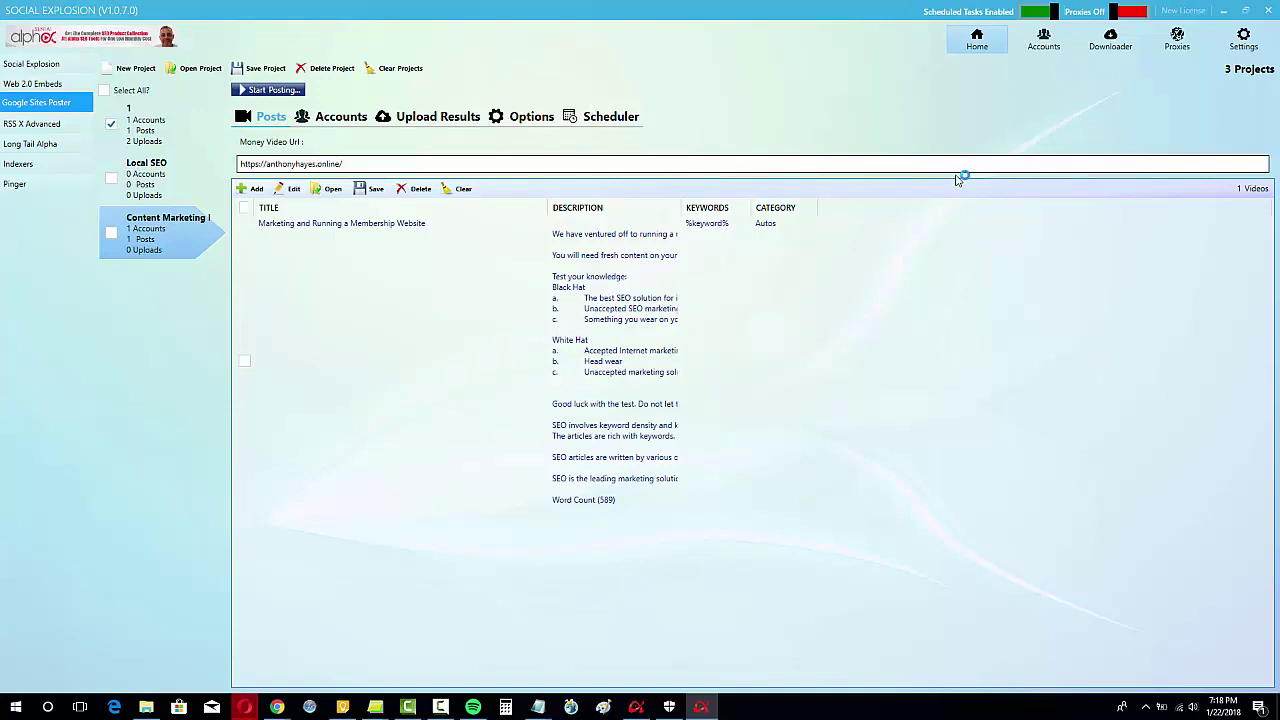
click(279, 90)
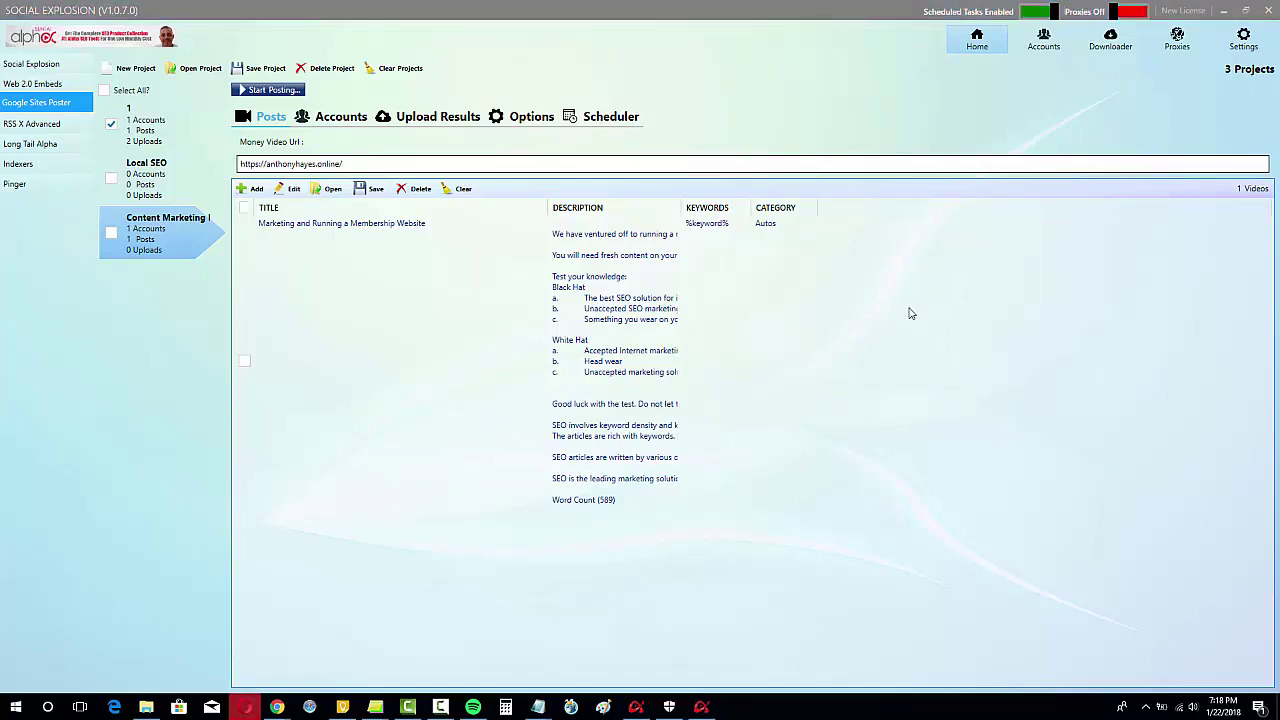
click(285, 91)
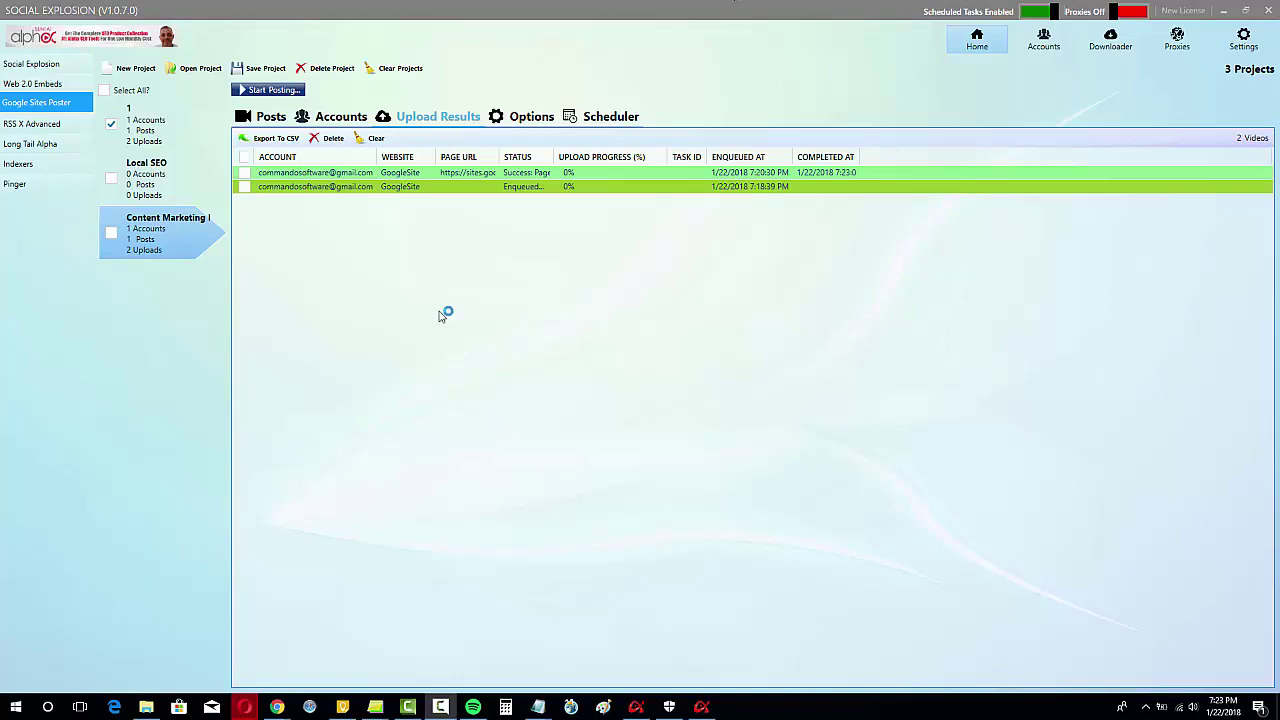
Open the page URL of the successful upload in the web browser and maximize the browser window.
click(483, 186)
drag(499, 157, 538, 157)
click(494, 178)
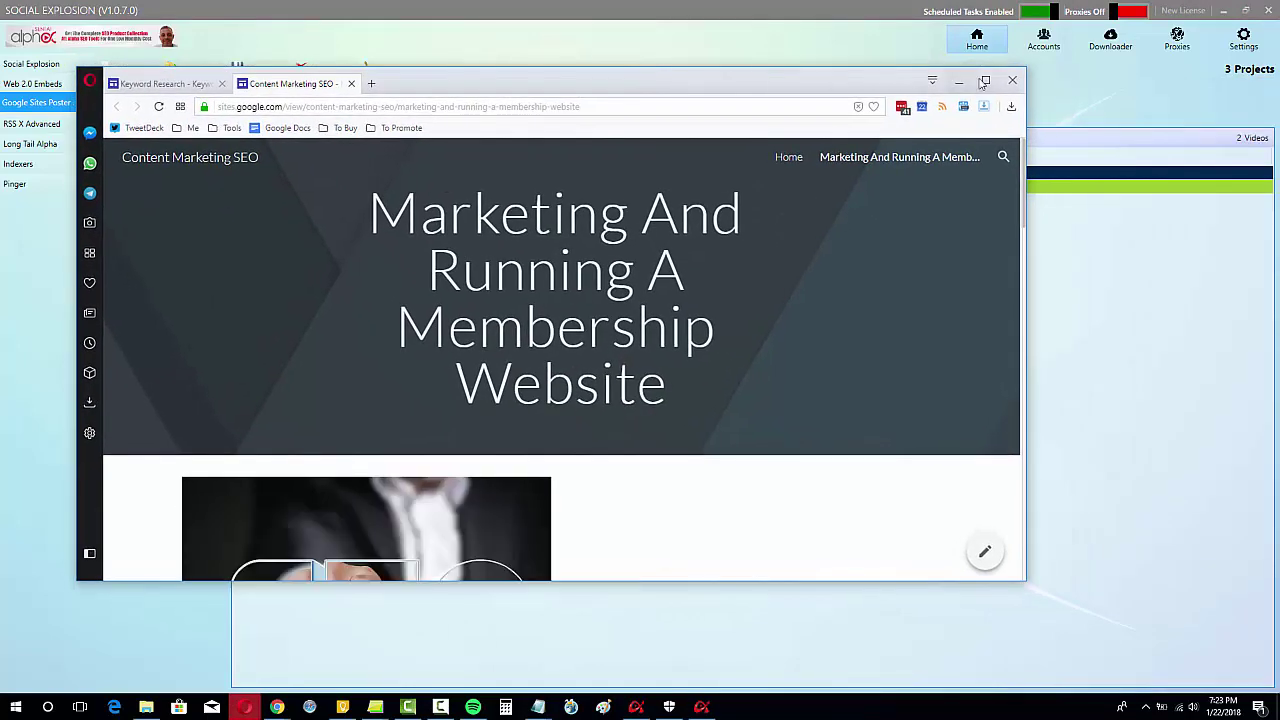
click(987, 81)
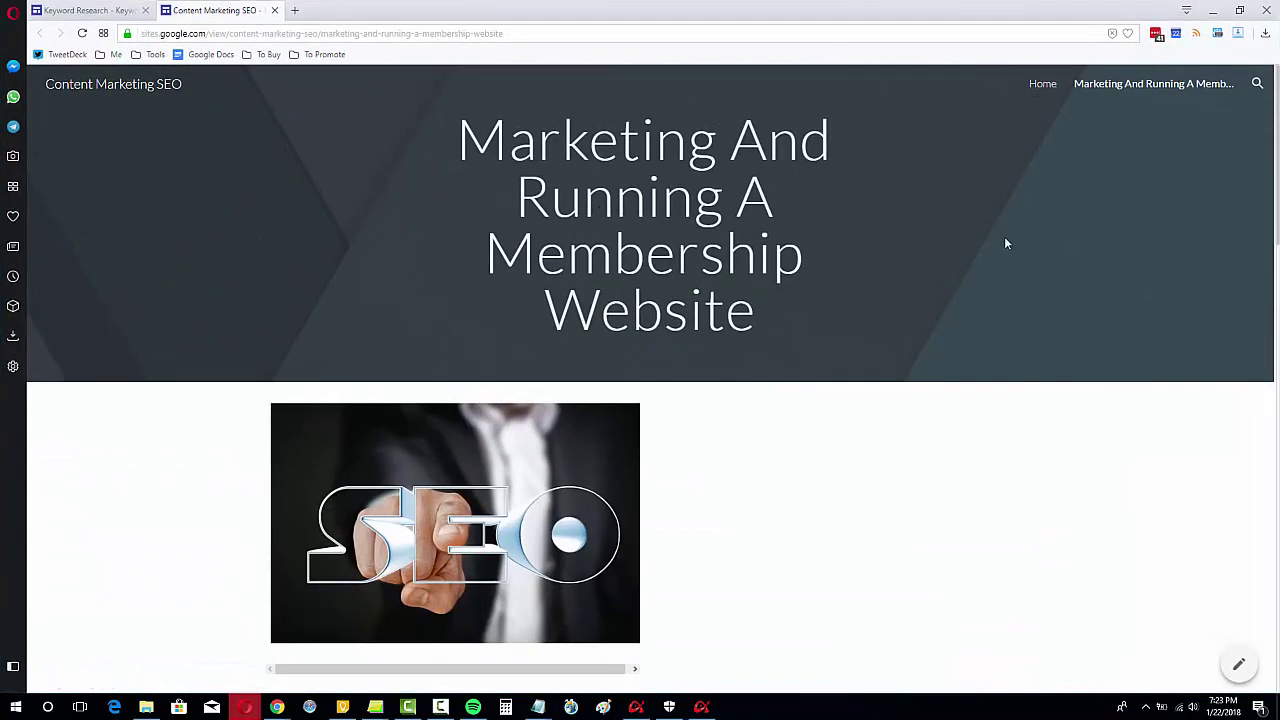
Examine the published page from top to bottom, checking the image, article text, link, embedded video and map.
scroll(1005, 240, down, 3)
scroll(1007, 254, down, 10)
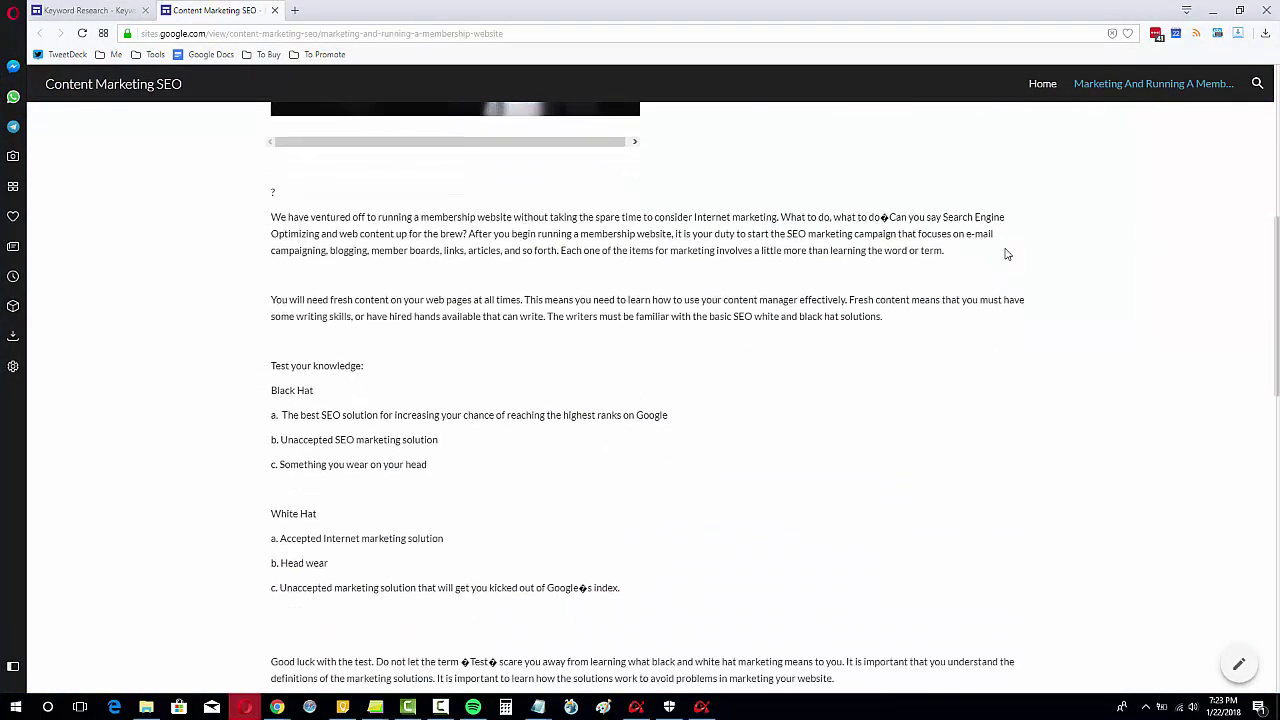
scroll(1007, 254, down, 3)
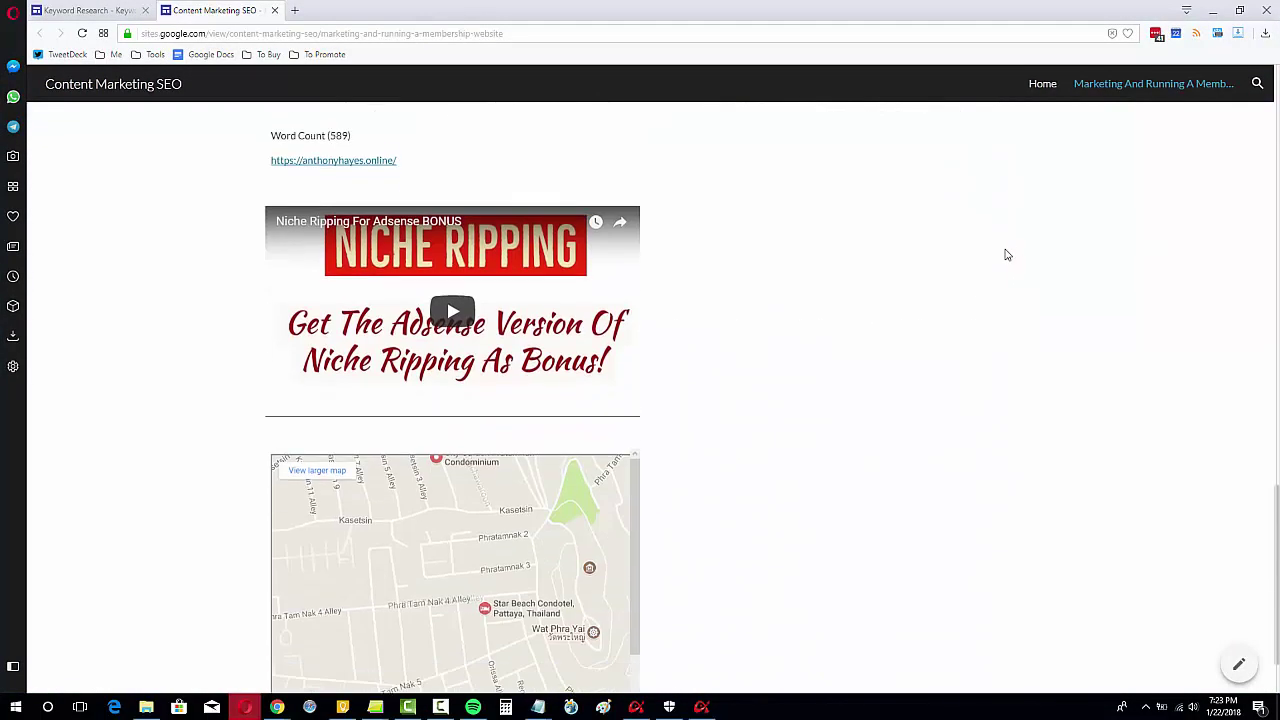
scroll(774, 283, down, 1)
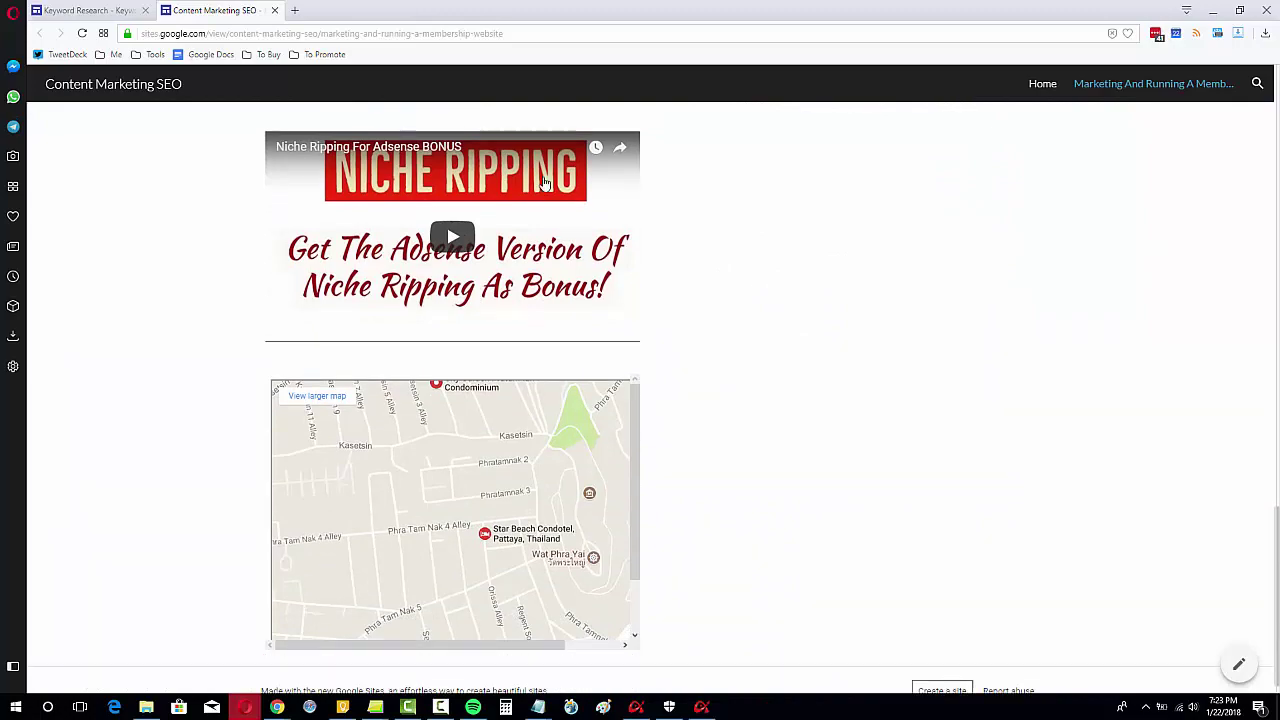
scroll(403, 177, up, 2)
scroll(791, 374, down, 2)
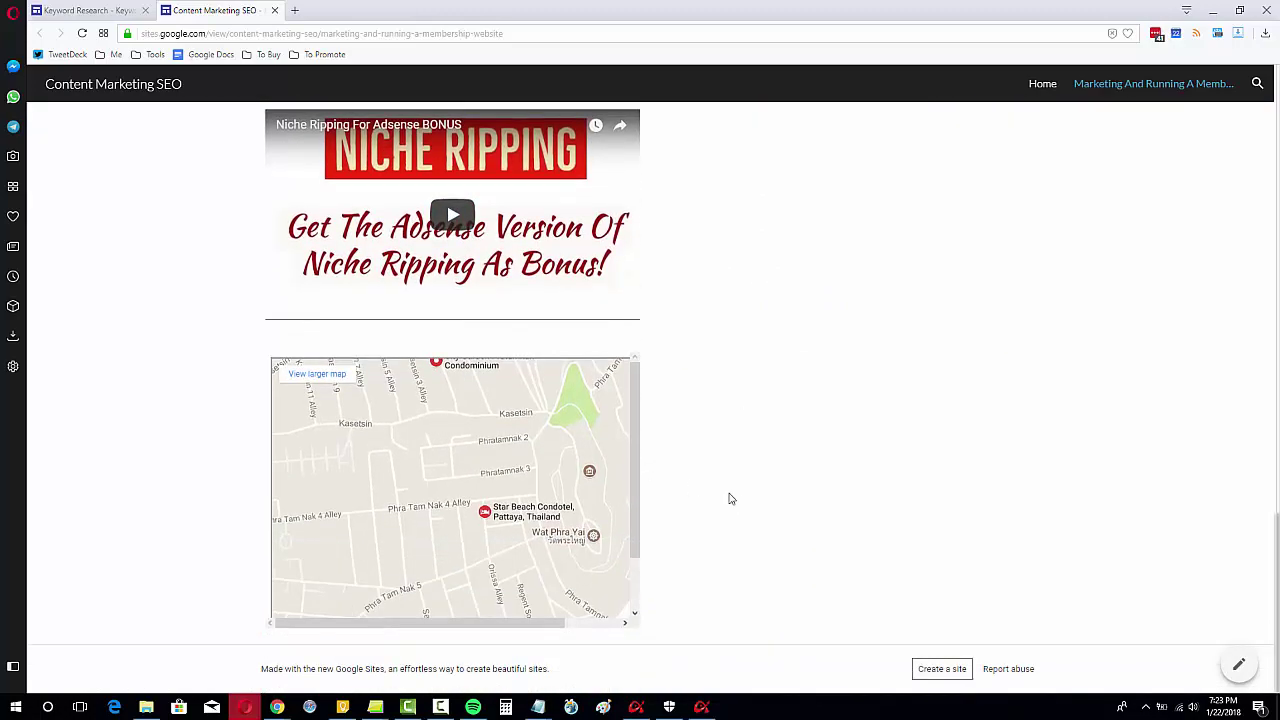
scroll(729, 500, up, 15)
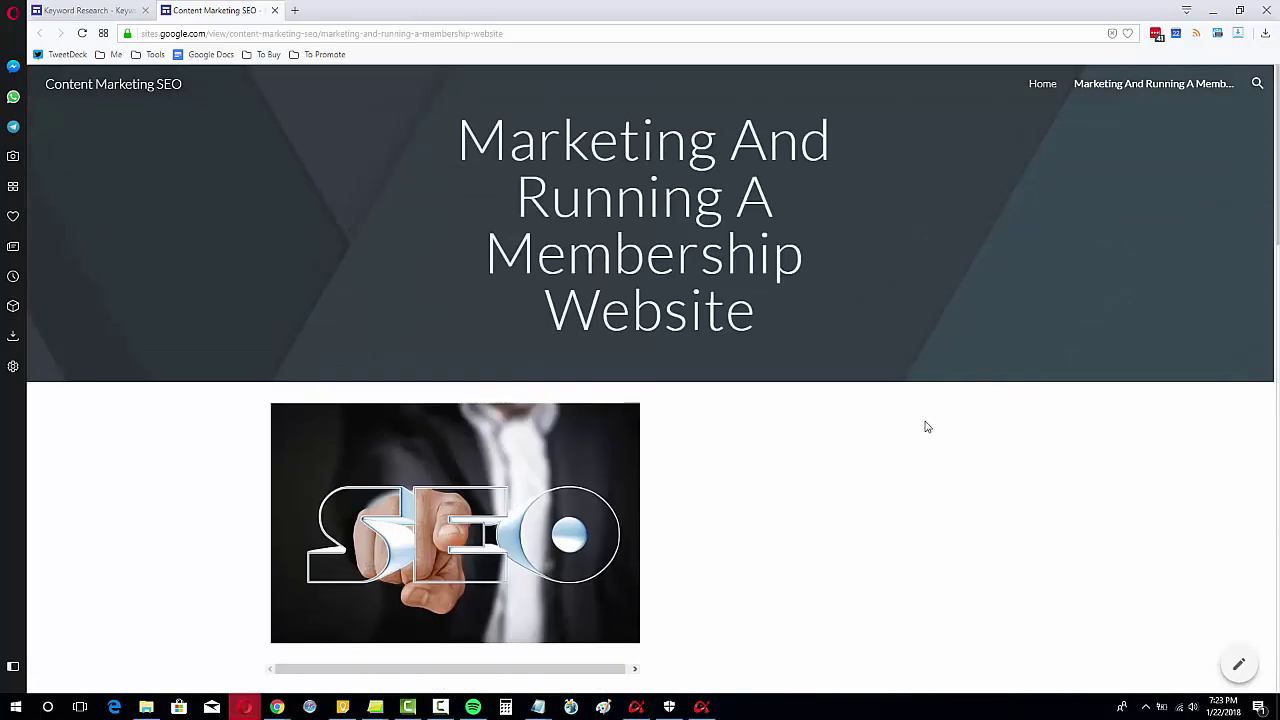